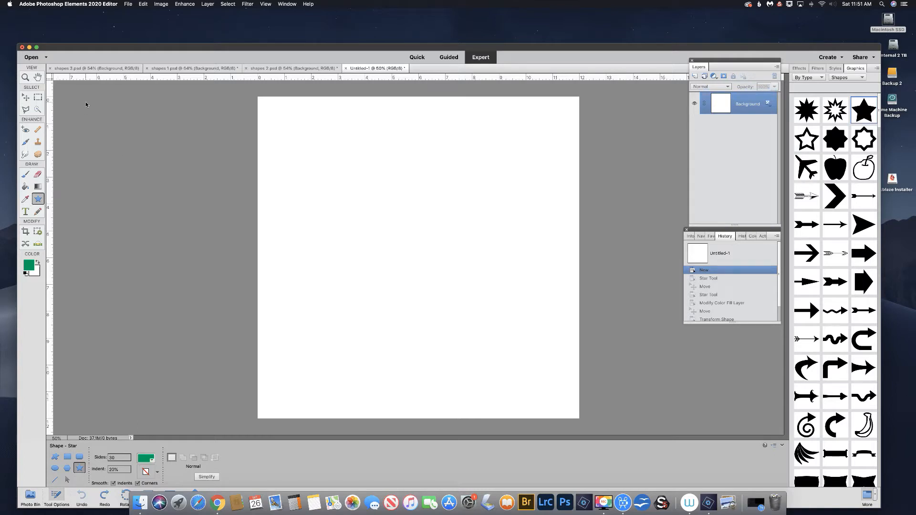
# Examine the finished shape designs in shapes 3.psd, shapes 1.psd and shapes 2.psd, and return to Untitled-1
pyautogui.click(96, 68)
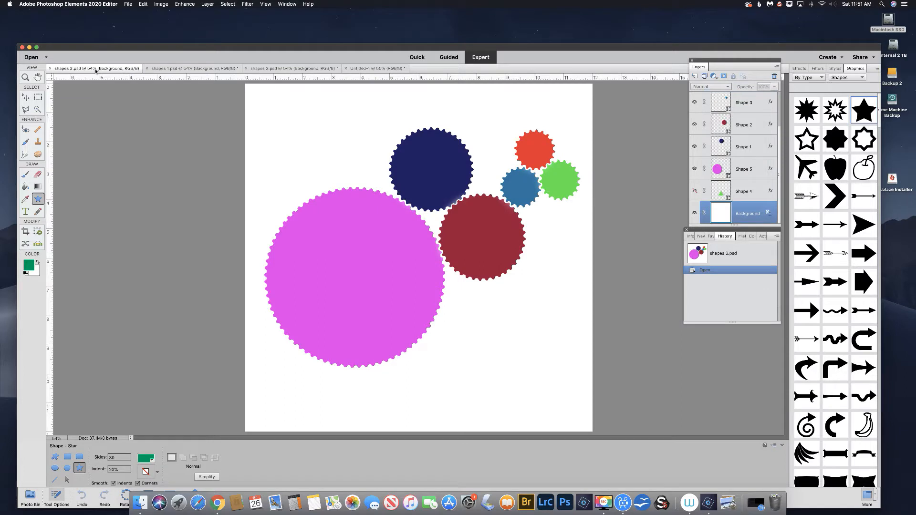
pyautogui.click(175, 68)
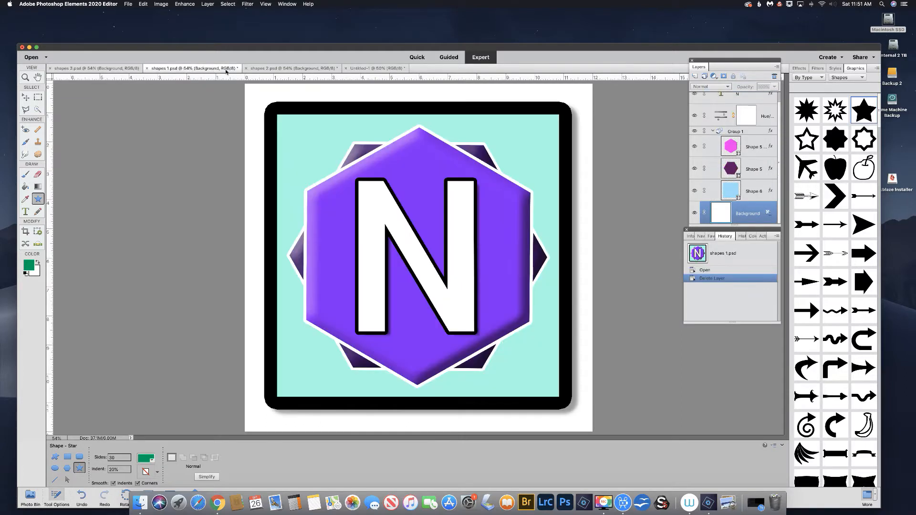
pyautogui.click(278, 69)
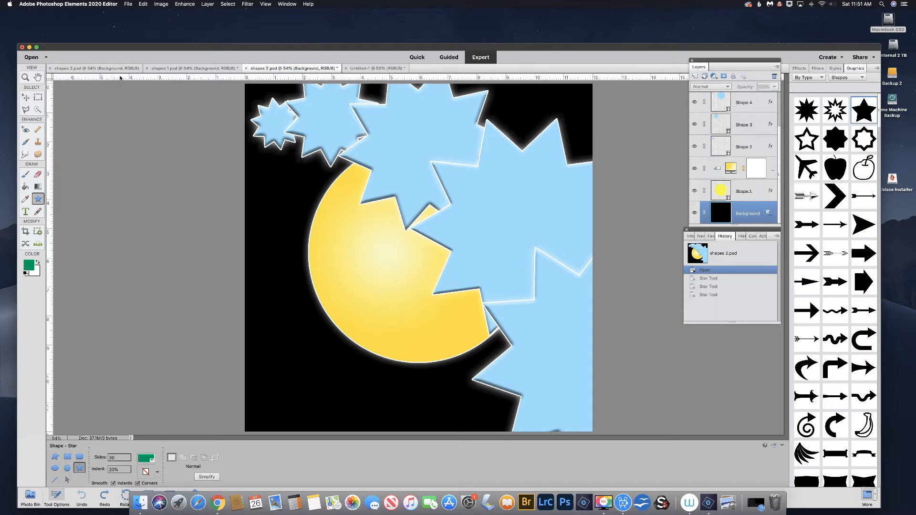
pyautogui.click(106, 68)
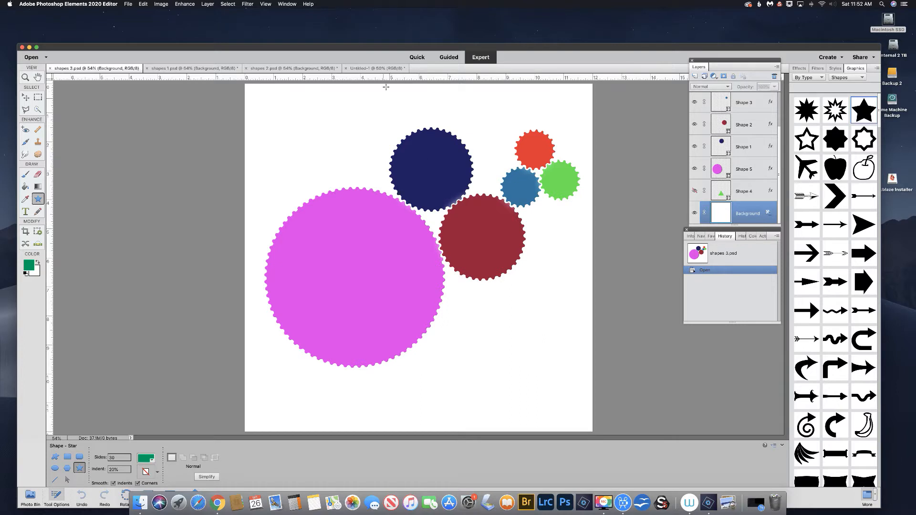
pyautogui.click(377, 68)
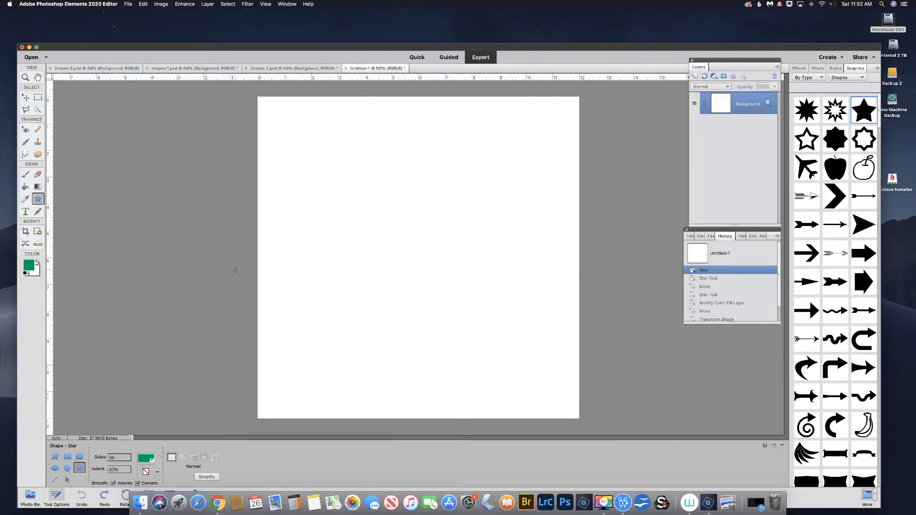
# Draw a green 60-sided star with a 10% indent, about 6 in wide, and move it fully onto the canvas
pyautogui.click(101, 458)
pyautogui.write('60')
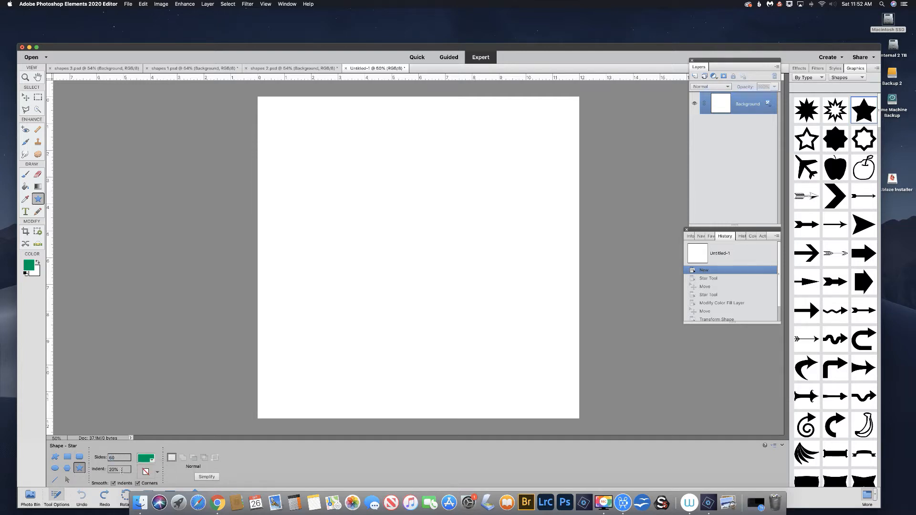
pyautogui.click(104, 472)
pyautogui.write('10')
pyautogui.moveTo(308, 242); pyautogui.dragTo(369, 282)
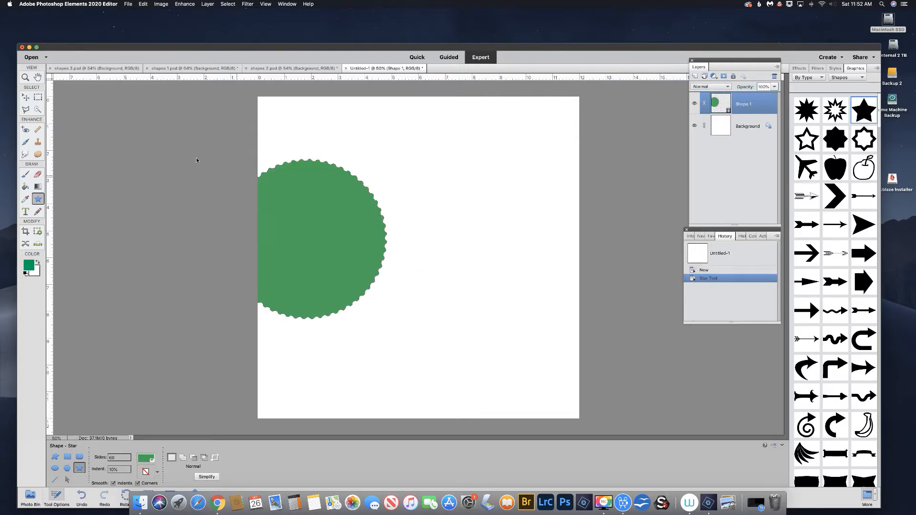
pyautogui.click(25, 98)
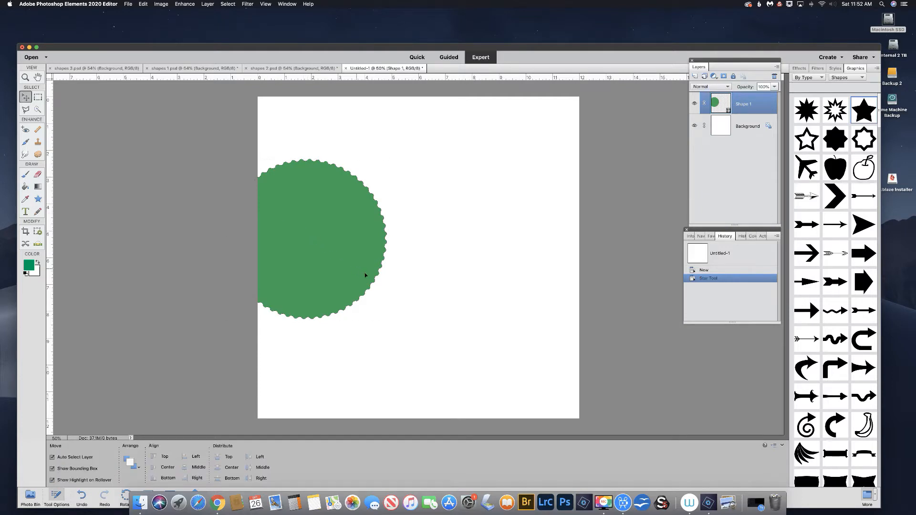
pyautogui.moveTo(366, 275); pyautogui.dragTo(361, 276)
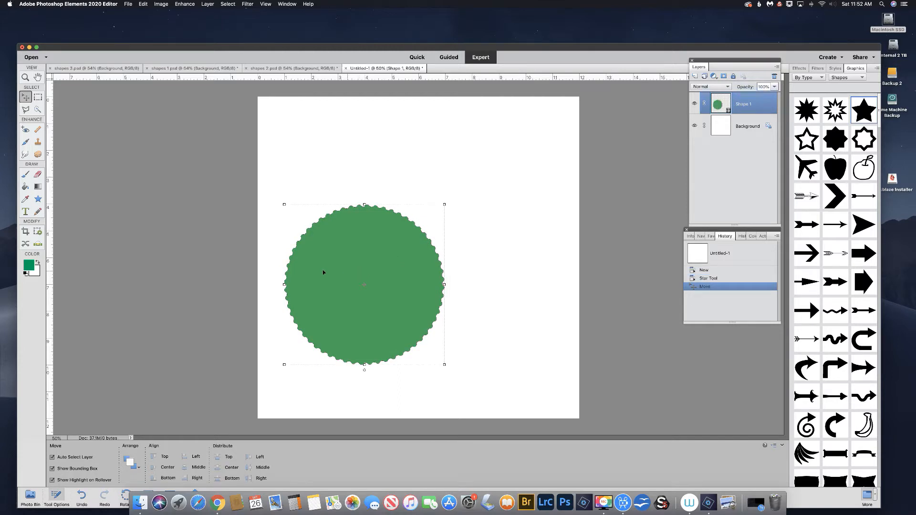
# Try a smaller star with fewer sides and a 10% indent overlapping the large gear, and delete it
pyautogui.click(39, 199)
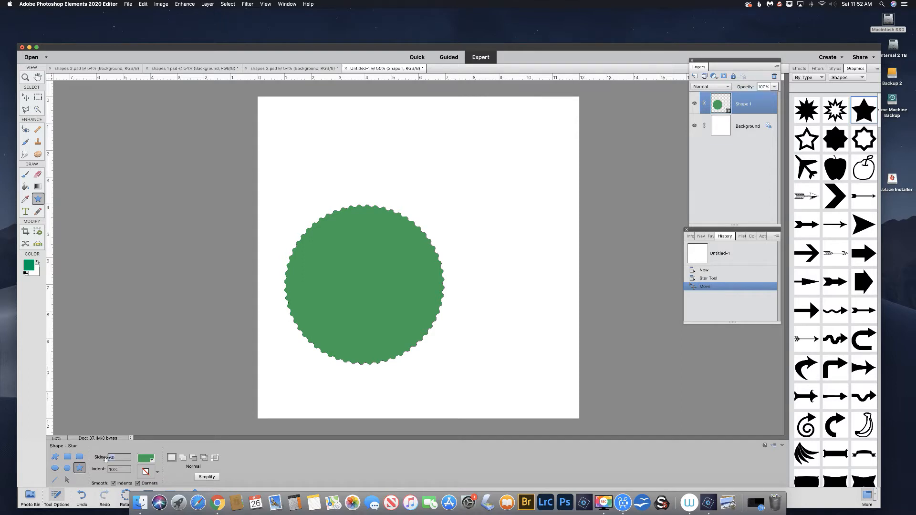
pyautogui.write('3')
pyautogui.moveTo(425, 199); pyautogui.dragTo(456, 228)
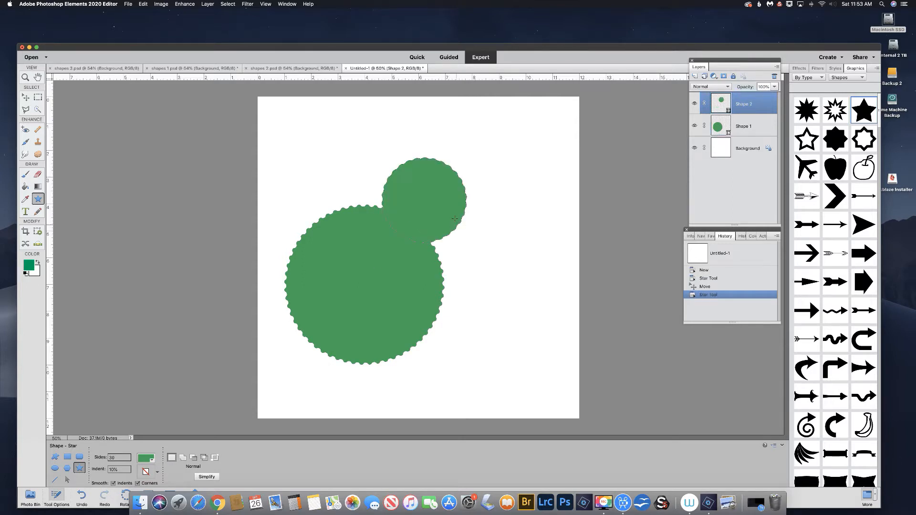
pyautogui.press('Delete')
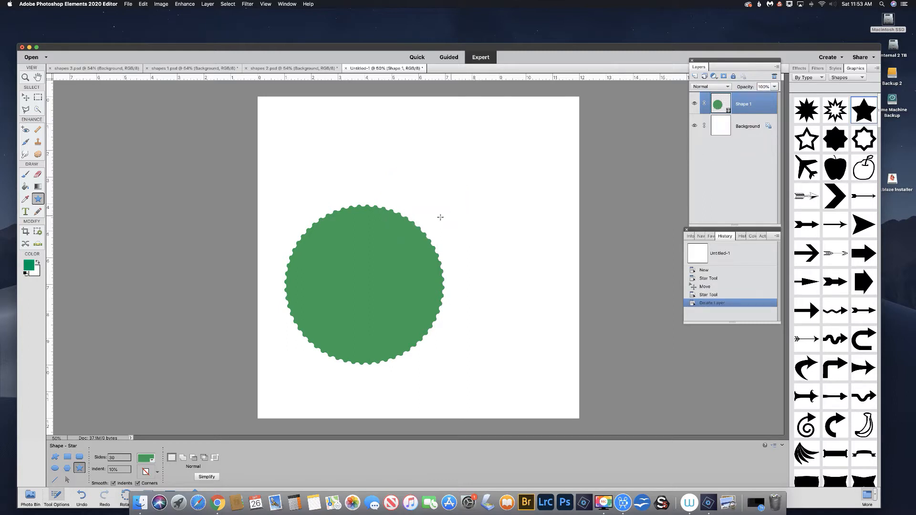
# Draw a star about 2.5 in wide with a 20% indent and move it clear of the large gear's upper-right edge
pyautogui.click(123, 469)
pyautogui.write('2')
pyautogui.moveTo(428, 216); pyautogui.dragTo(461, 231)
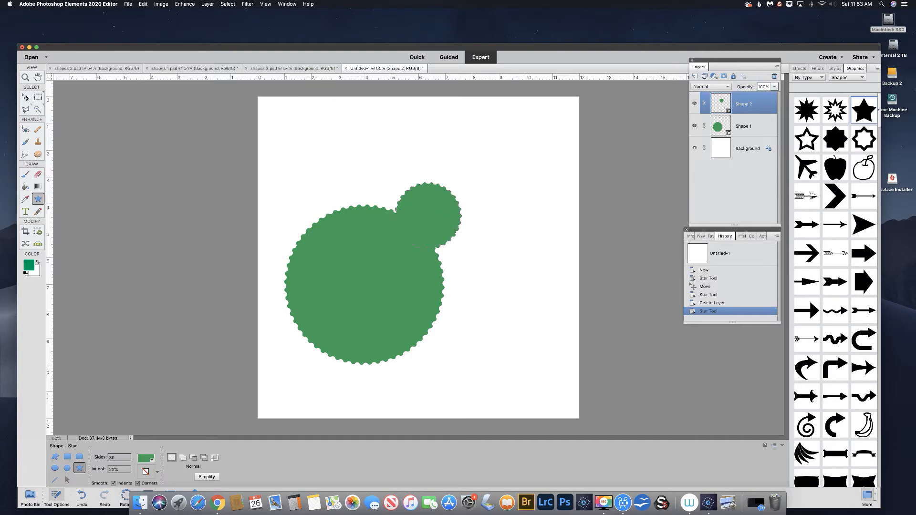
pyautogui.click(26, 97)
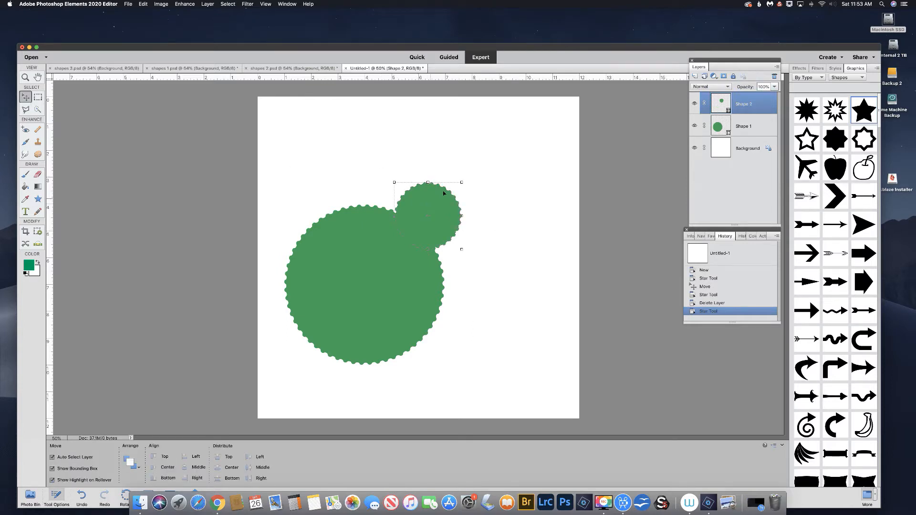
pyautogui.moveTo(450, 189); pyautogui.dragTo(442, 198)
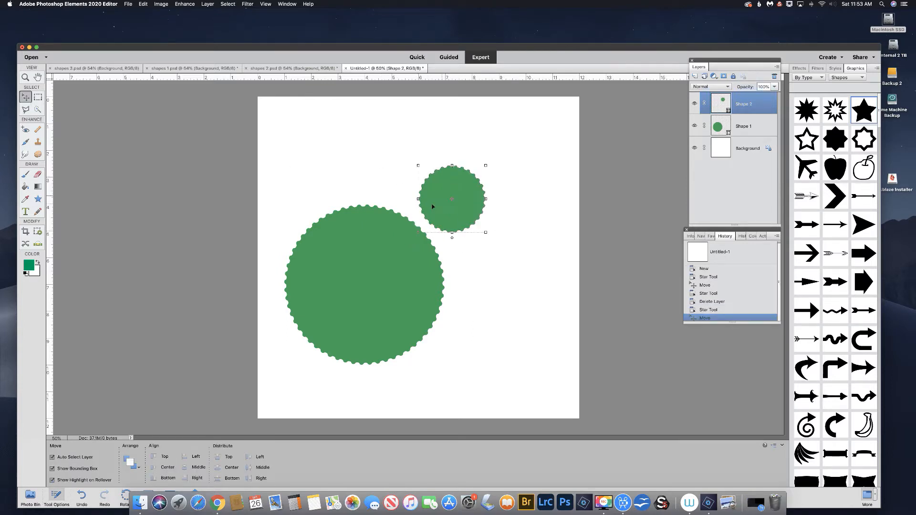
# Recolour the small gear blue and move it against the upper-right edge of the green gear
pyautogui.click(39, 200)
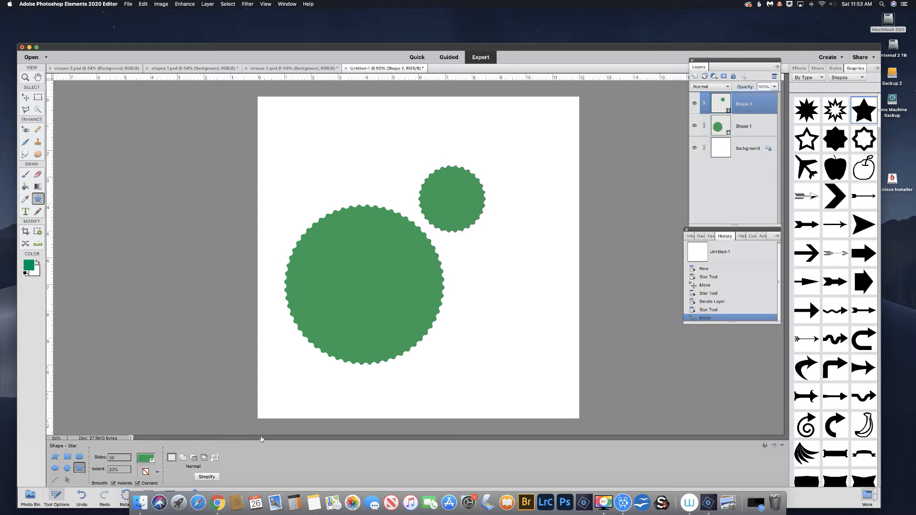
pyautogui.click(146, 458)
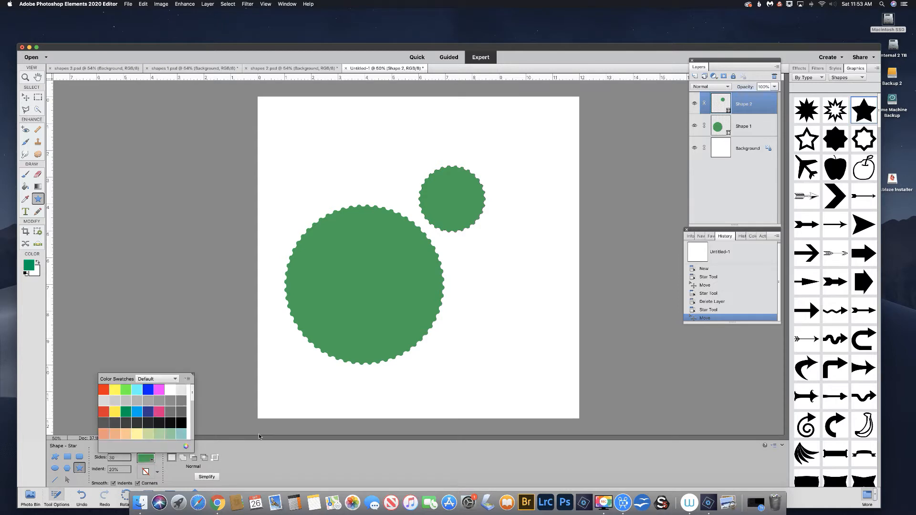
pyautogui.click(148, 390)
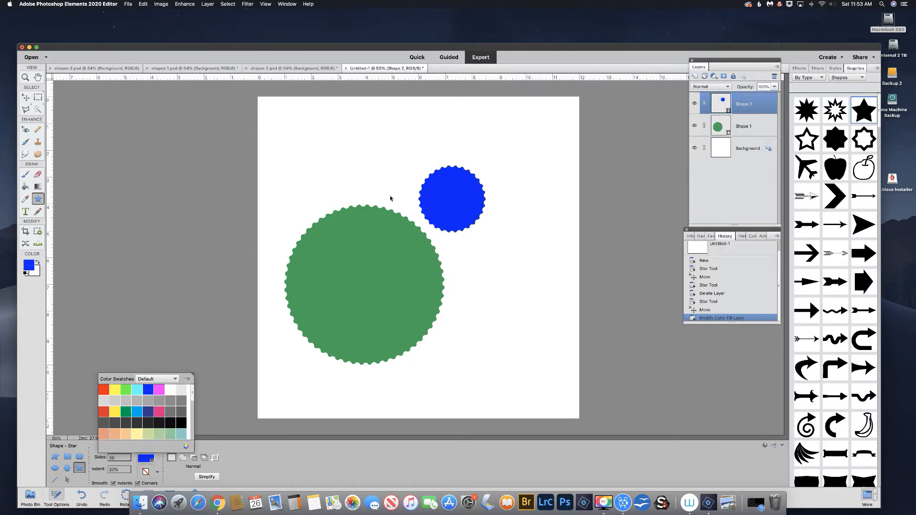
pyautogui.press('v')
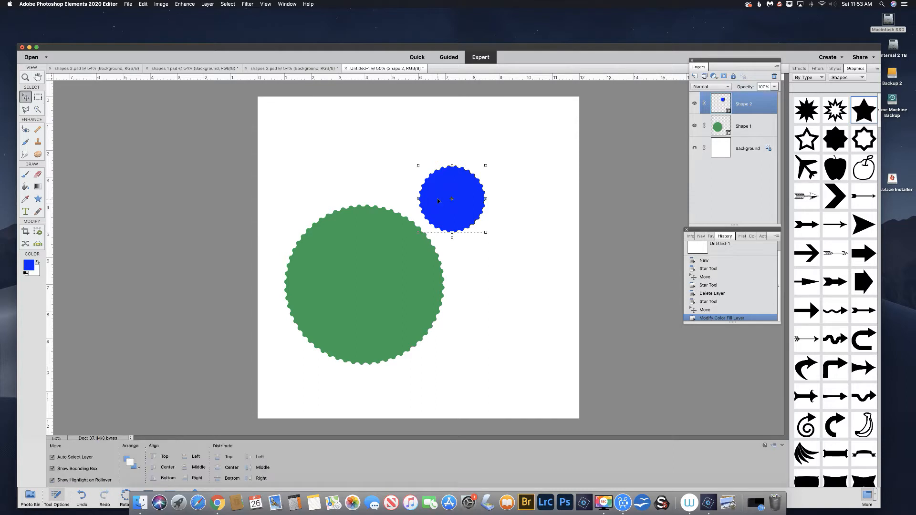
pyautogui.moveTo(437, 201); pyautogui.dragTo(428, 200)
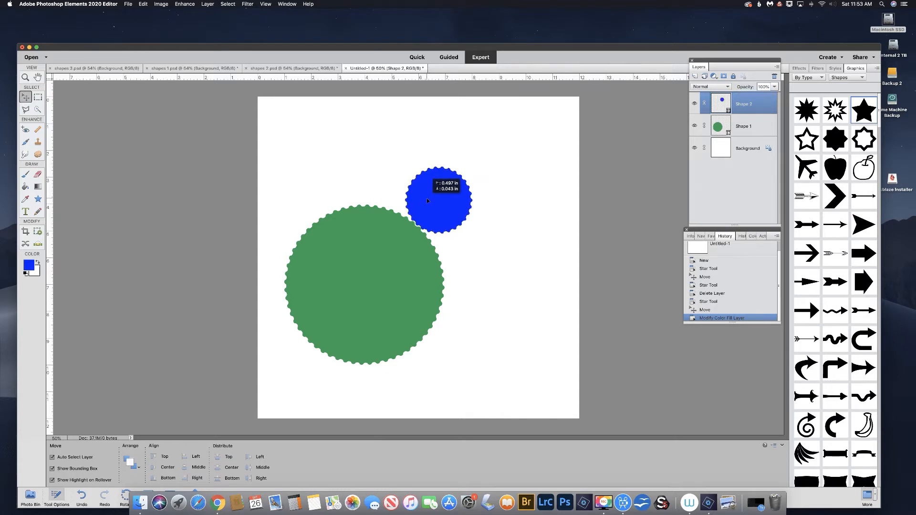
pyautogui.moveTo(427, 201); pyautogui.dragTo(428, 201)
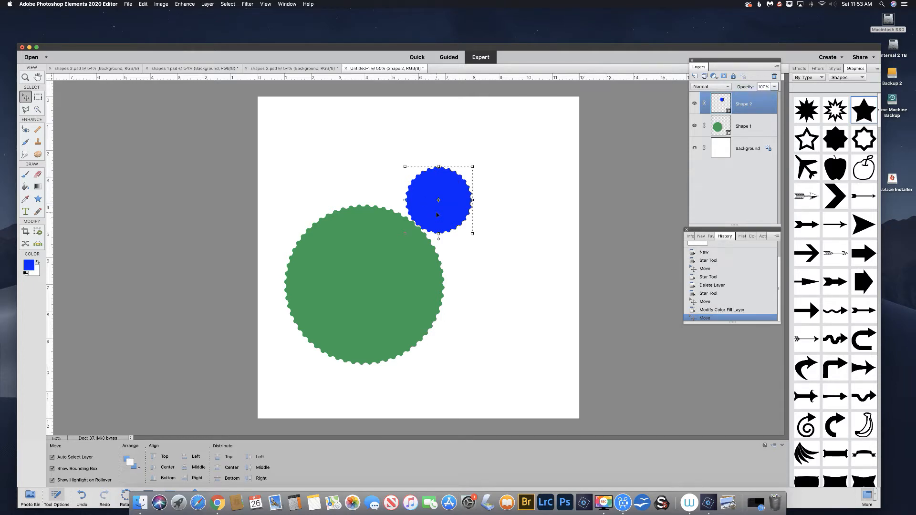
# Scale the blue gear to about 106.5% and reposition it so its teeth line up with the green gear's teeth
pyautogui.press('super+t')
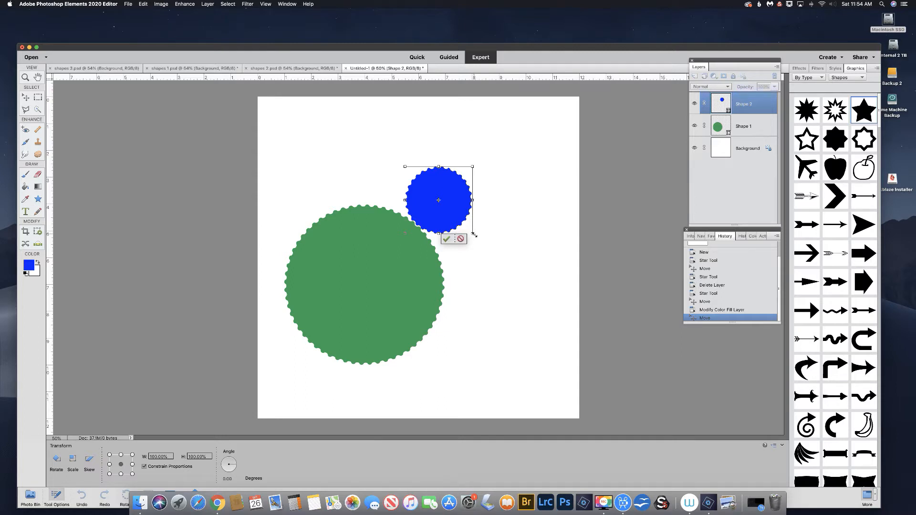
pyautogui.moveTo(475, 235); pyautogui.dragTo(479, 239)
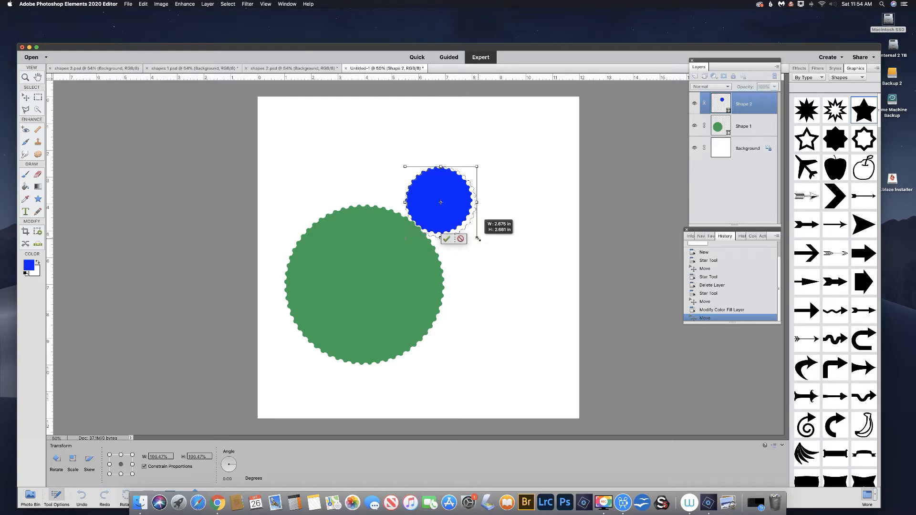
pyautogui.moveTo(478, 239); pyautogui.dragTo(479, 238)
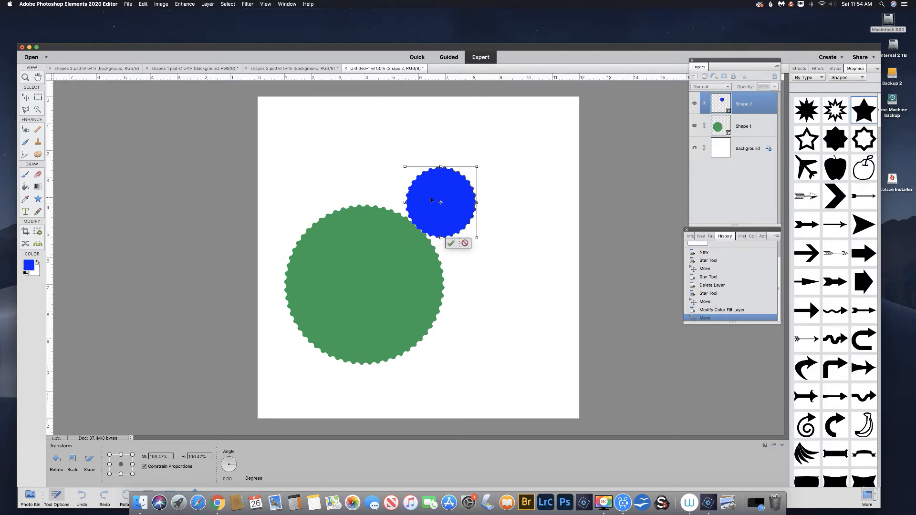
pyautogui.moveTo(432, 193); pyautogui.dragTo(432, 190)
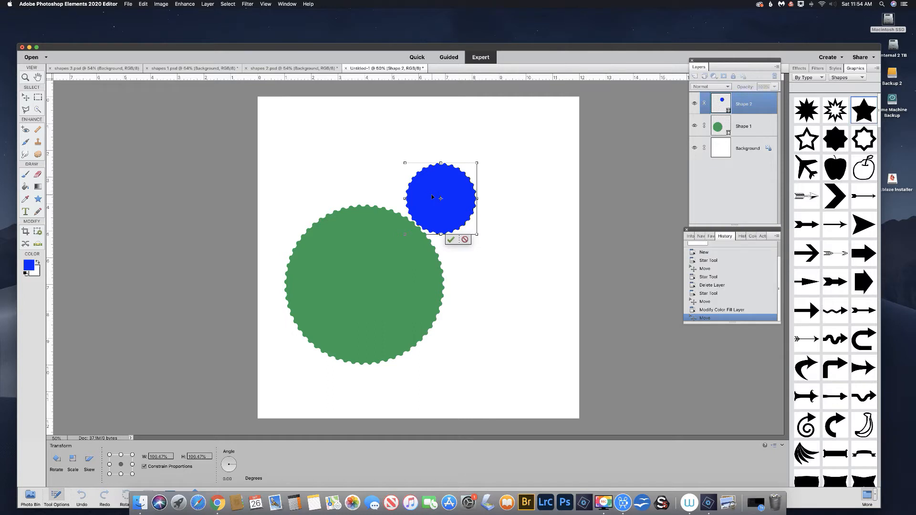
pyautogui.press('Left')
pyautogui.press('Left')
pyautogui.press('Left')
pyautogui.press('Left')
pyautogui.press('Left')
pyautogui.press('Down')
pyautogui.press('Down')
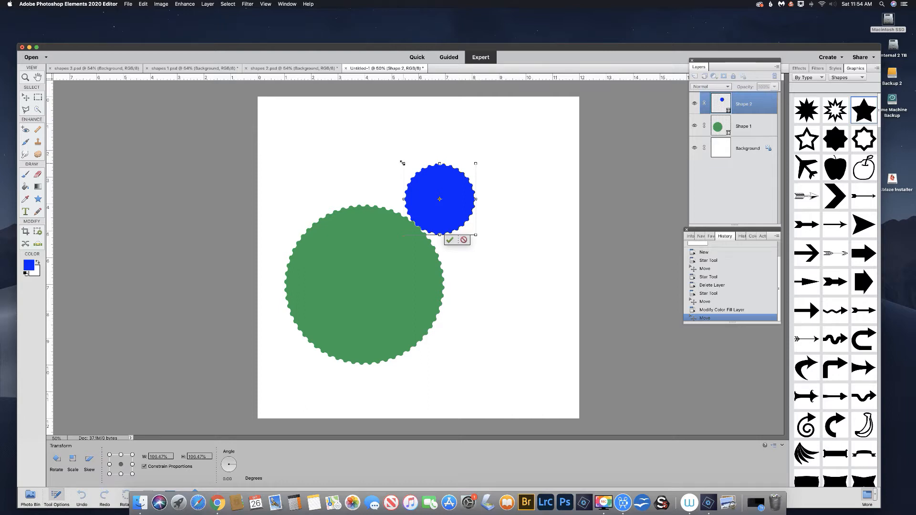
# Enlarge the blue gear to about 108.6%, nudge it until its teeth mesh with the green gear, and apply the transform
pyautogui.moveTo(402, 162); pyautogui.dragTo(399, 160)
pyautogui.press('Down')
pyautogui.press('Down')
pyautogui.press('Down')
pyautogui.press('Down')
pyautogui.press('Down')
pyautogui.press('Down')
pyautogui.press('Right')
pyautogui.press('Right')
pyautogui.press('Right')
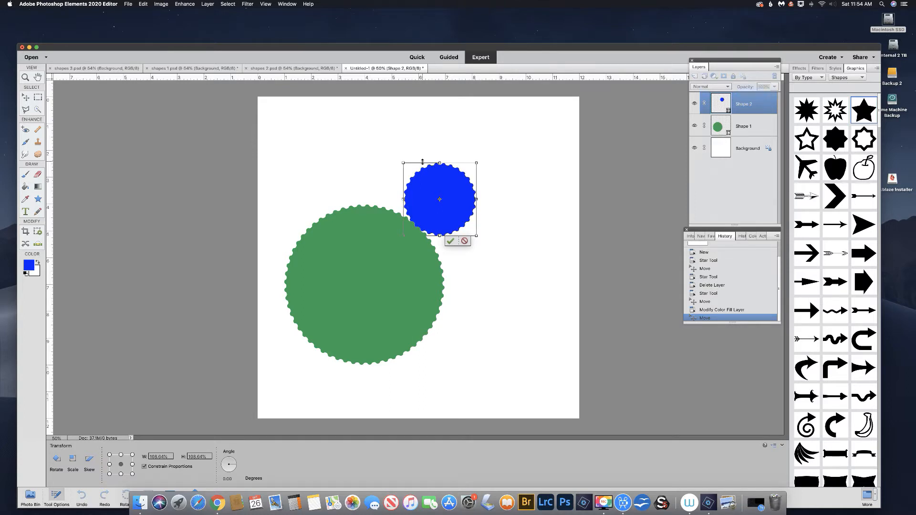
pyautogui.press('Right')
pyautogui.press('Right')
pyautogui.press('Right')
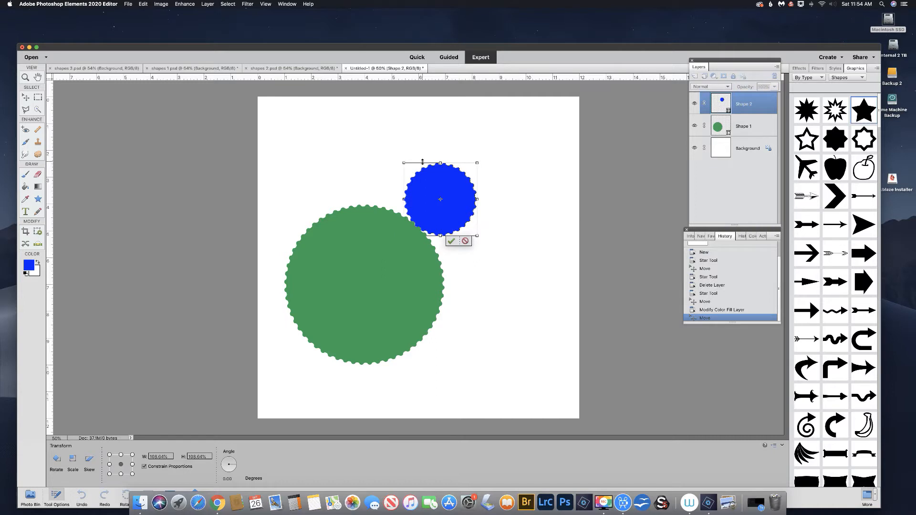
pyautogui.press('Right')
pyautogui.press('Up')
pyautogui.press('Up')
pyautogui.press('Up')
pyautogui.press('Up')
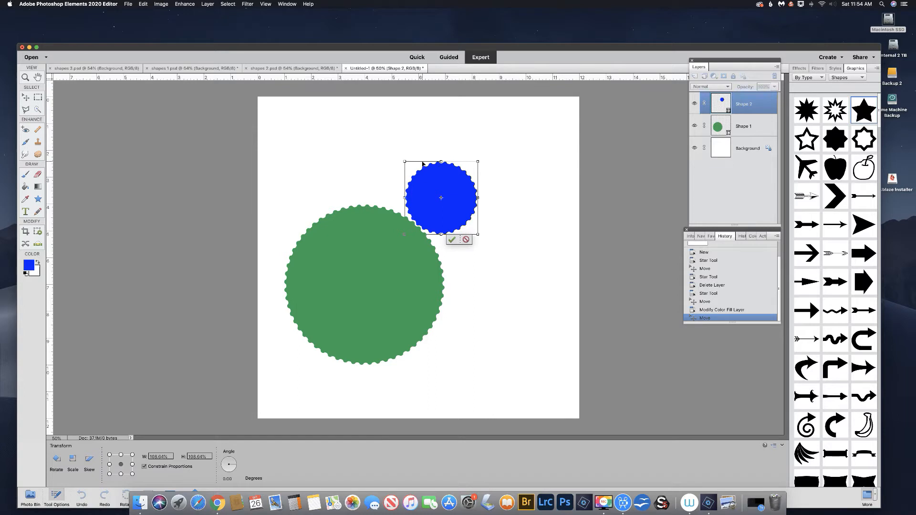
pyautogui.click(452, 241)
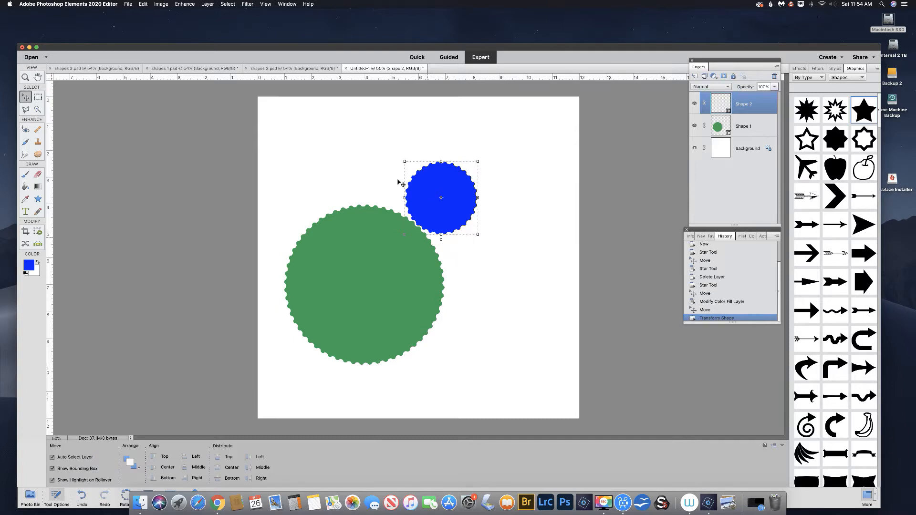
# View the gear design in shapes 3.psd, and revert Untitled-1 to its blank New state in the history
pyautogui.click(84, 69)
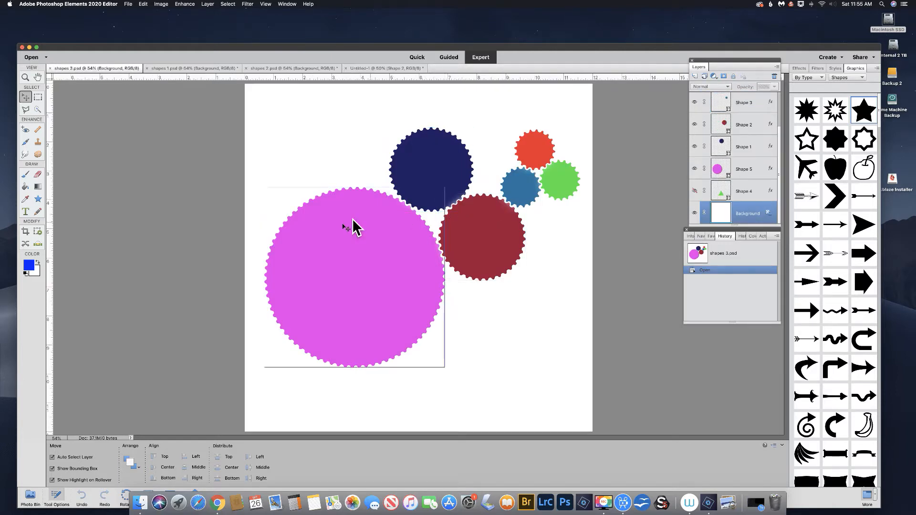
pyautogui.click(366, 70)
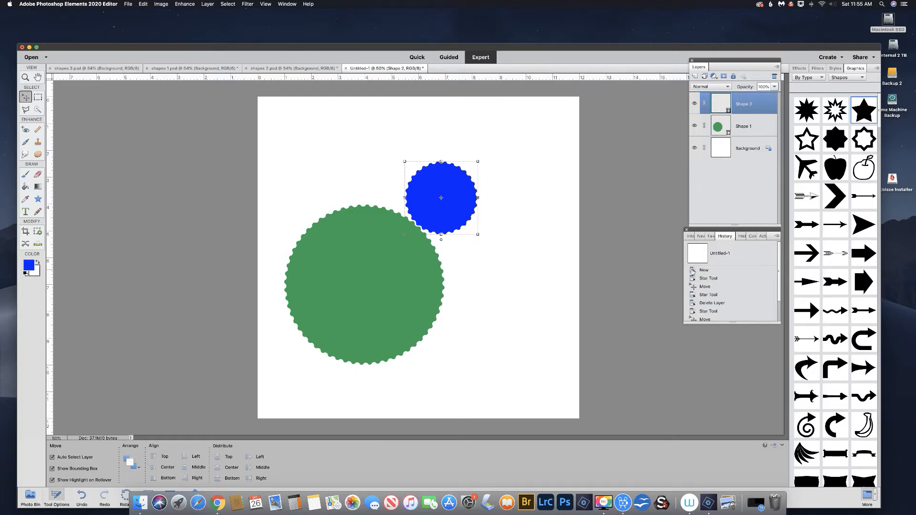
pyautogui.click(693, 270)
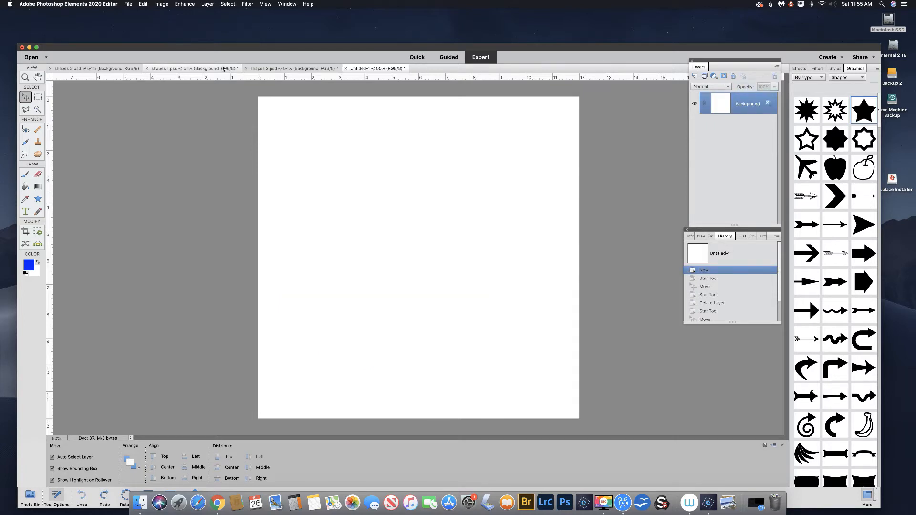
# Choose the Polygon shape tool and place vertical and horizontal guides at 6 inches so they cross at the canvas centre
pyautogui.click(183, 69)
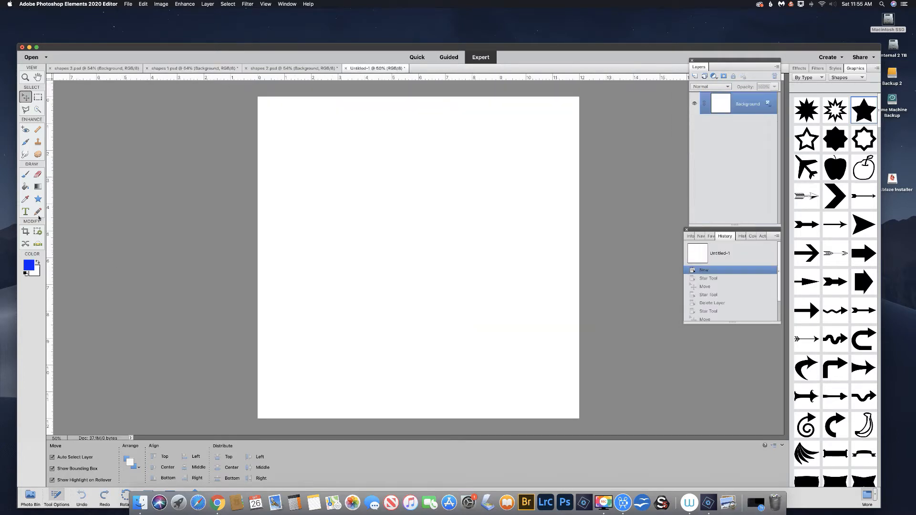
pyautogui.press('u')
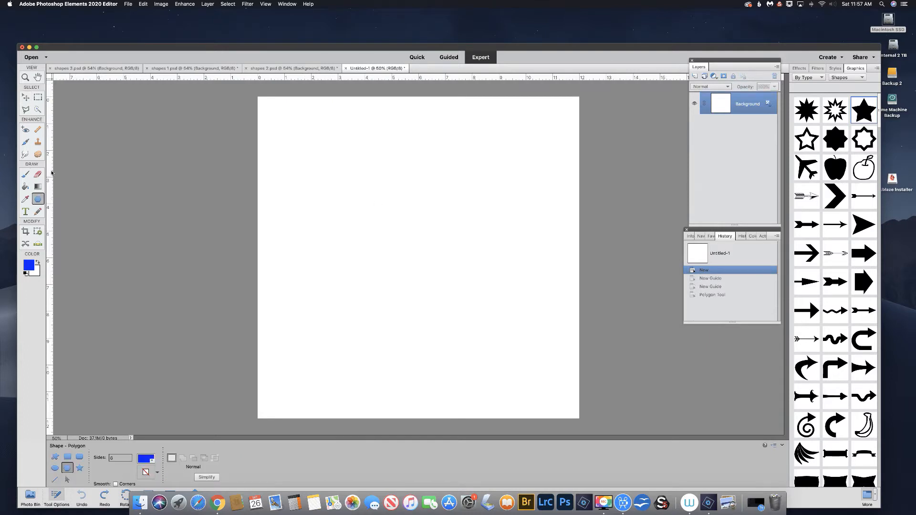
pyautogui.moveTo(394, 170); pyautogui.dragTo(419, 170)
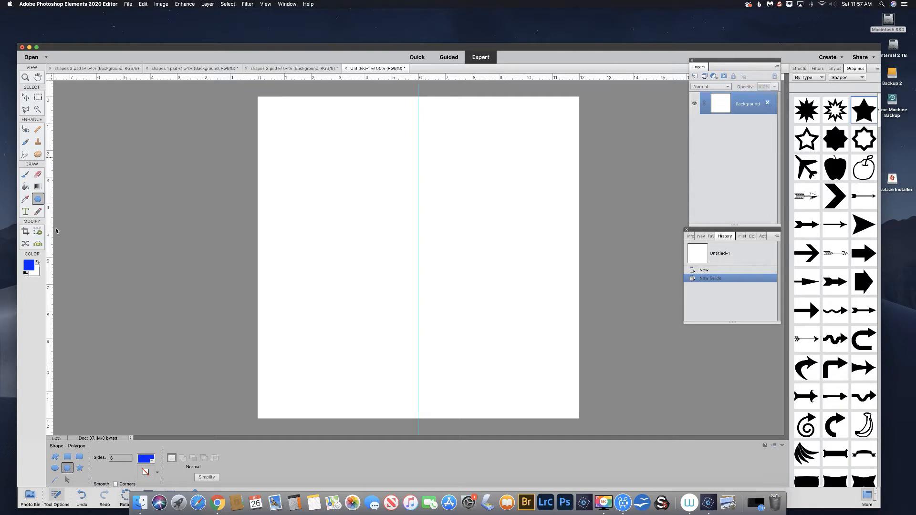
pyautogui.moveTo(129, 90)
pyautogui.mouseDown()
pyautogui.moveTo(130, 115)
pyautogui.moveTo(144, 78)
pyautogui.mouseUp()
pyautogui.click(265, 4)
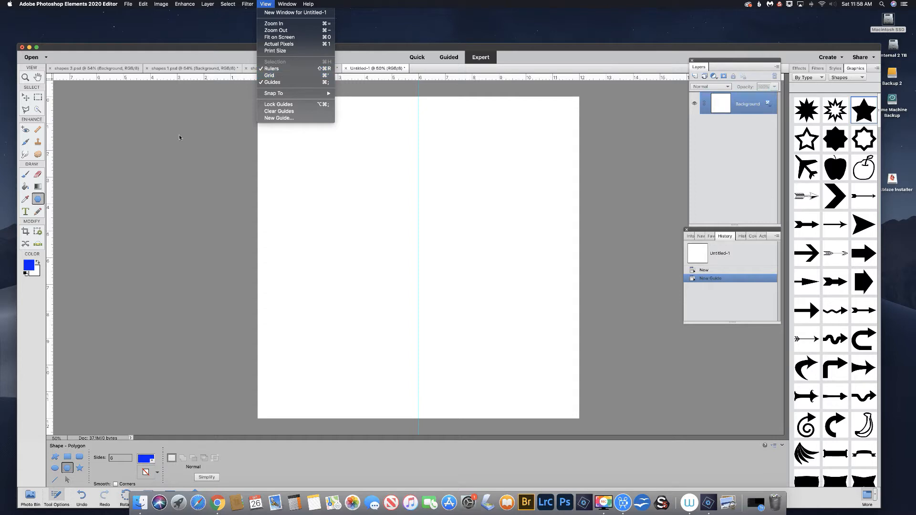
pyautogui.click(175, 117)
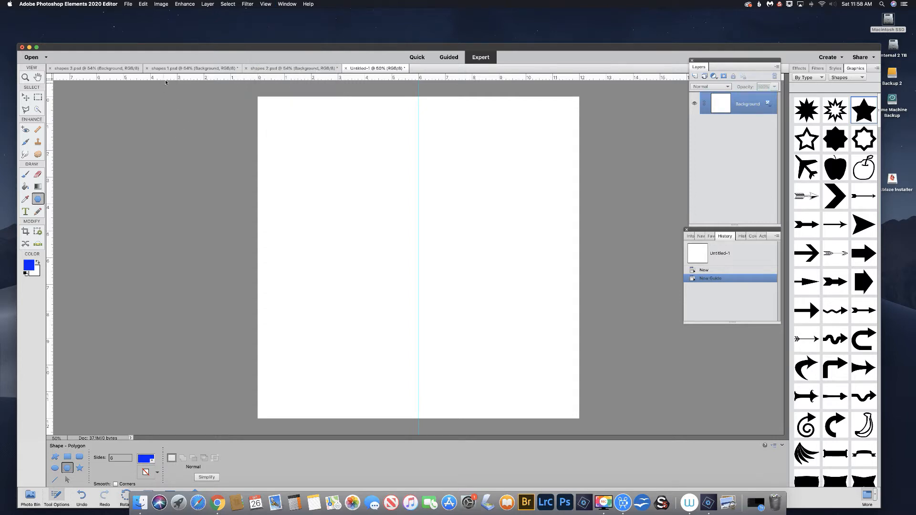
pyautogui.moveTo(189, 79); pyautogui.dragTo(189, 258)
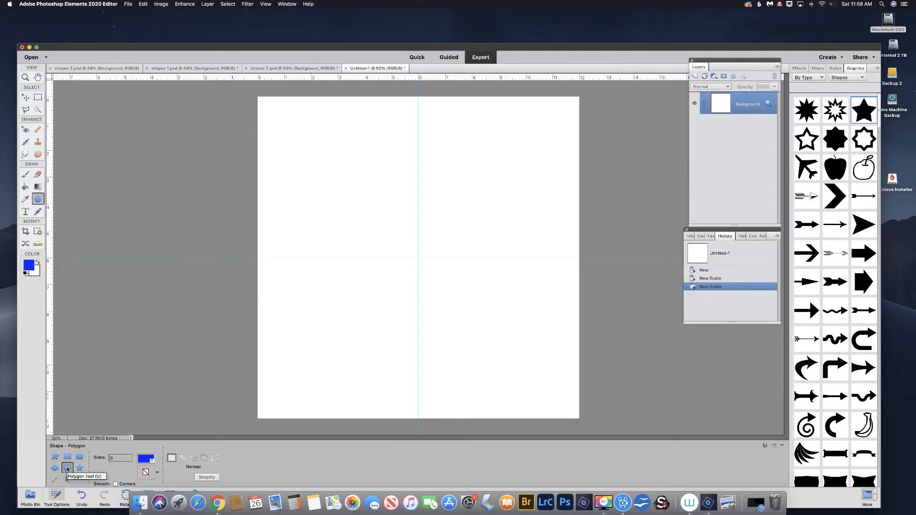
# Set the fill to purple and draw a six-sided polygon centred on the guide crossing, about 7.4 by 6.4 inches
pyautogui.click(147, 460)
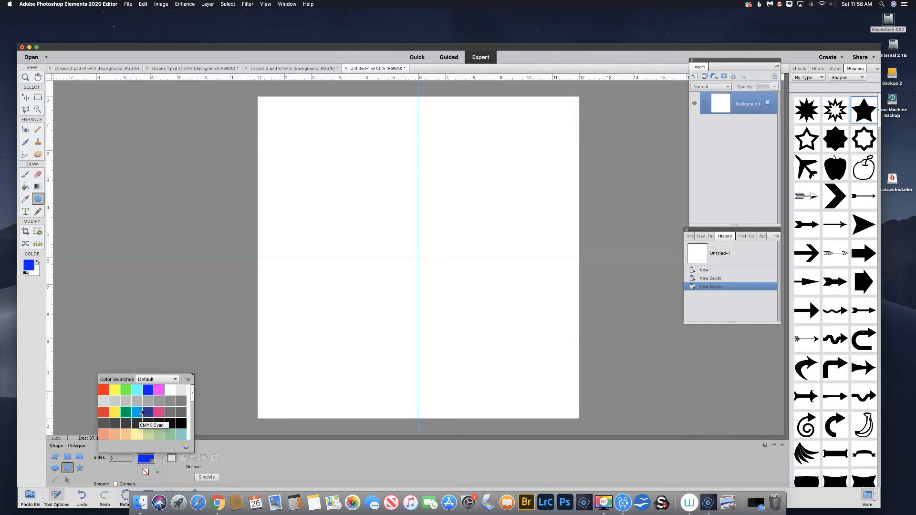
pyautogui.scroll(-3, 142, 413)
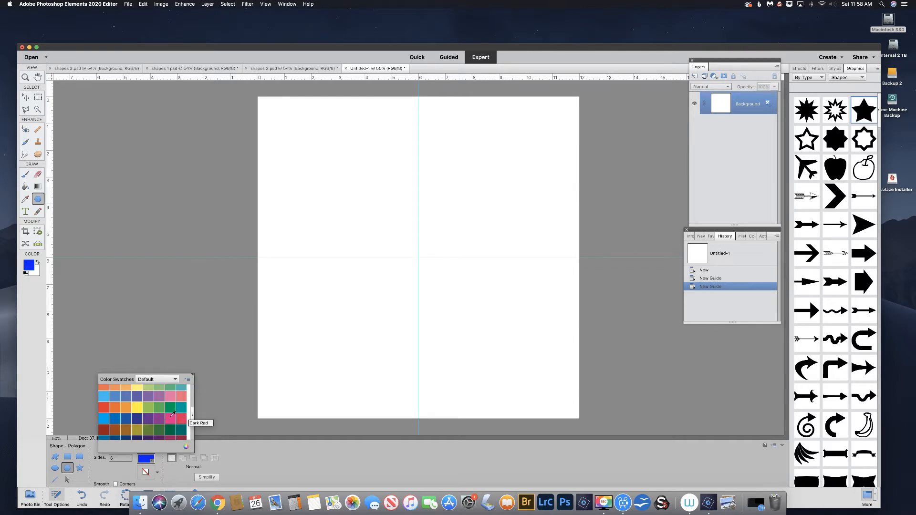
pyautogui.click(149, 396)
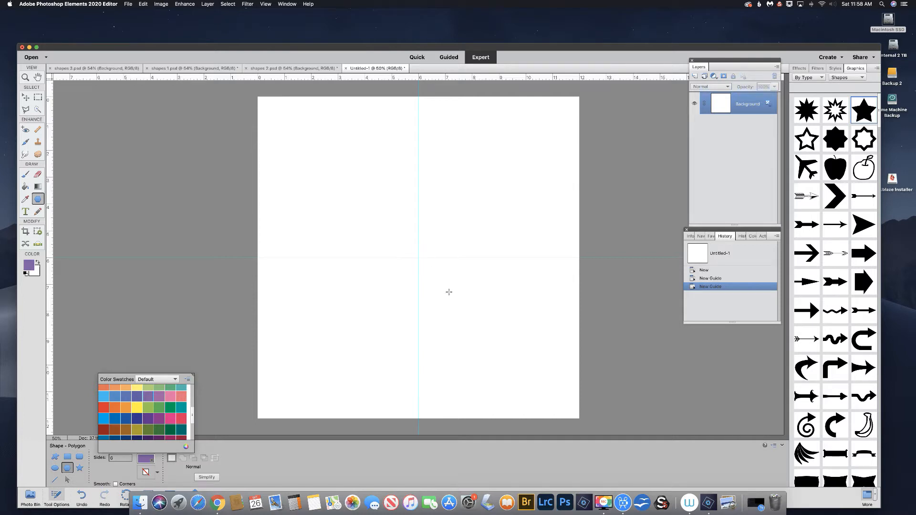
pyautogui.moveTo(419, 257)
pyautogui.mouseDown()
pyautogui.moveTo(474, 313)
pyautogui.moveTo(478, 334)
pyautogui.moveTo(426, 352)
pyautogui.moveTo(480, 329)
pyautogui.moveTo(468, 344)
pyautogui.mouseUp()
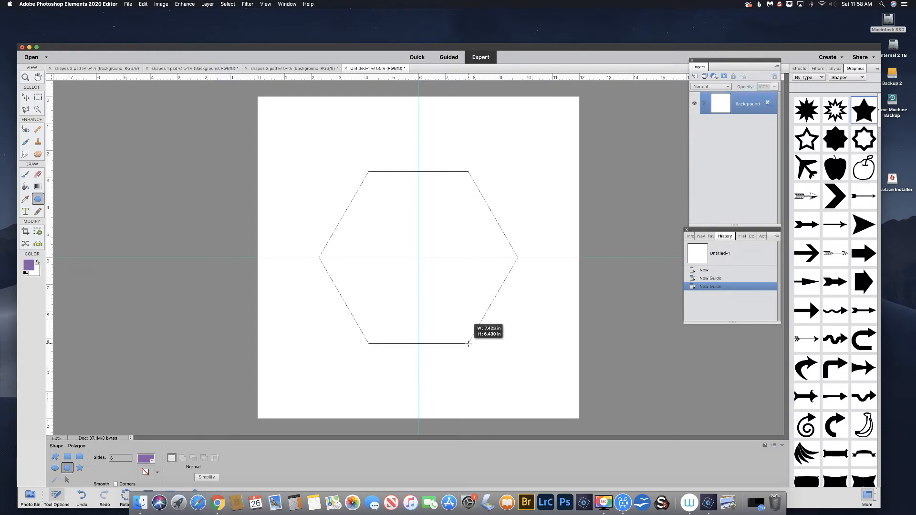
pyautogui.moveTo(468, 343); pyautogui.dragTo(469, 344)
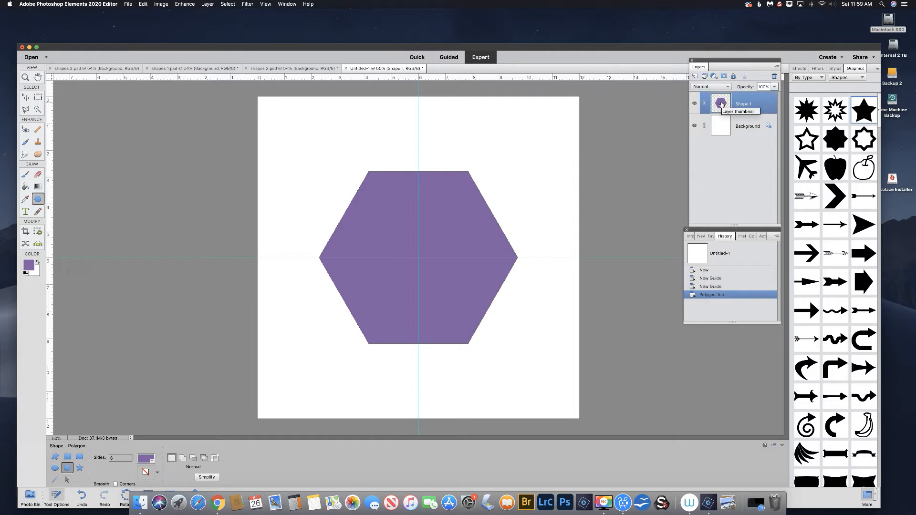
# Duplicate the hexagon layer and rotate the copy 90 degrees with Free Transform Shape
pyautogui.press('super+j')
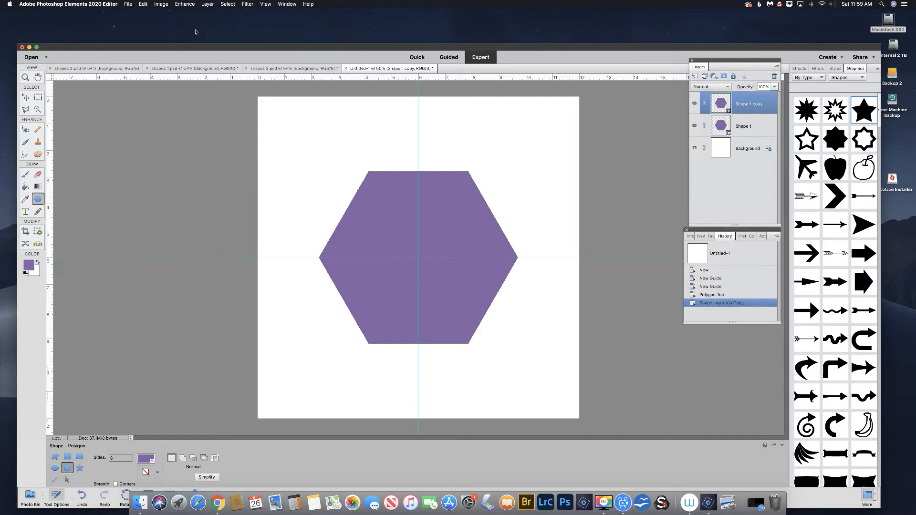
pyautogui.click(161, 5)
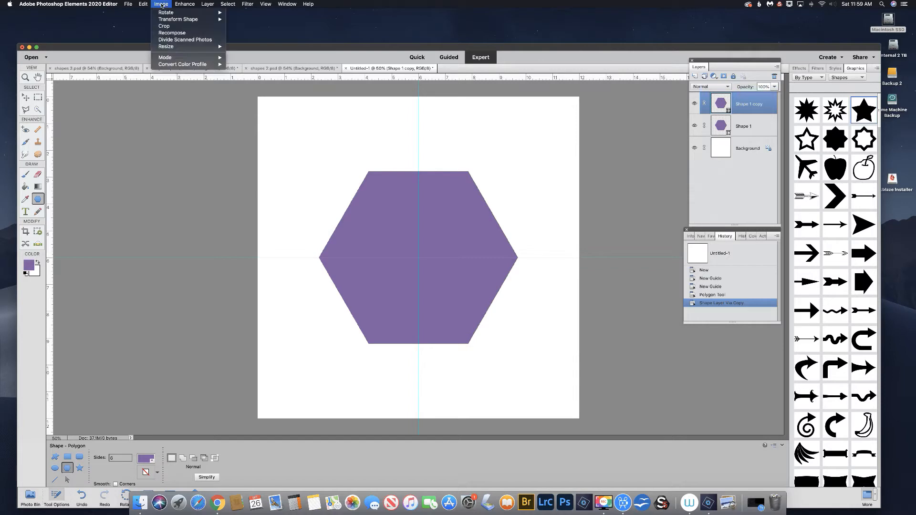
pyautogui.moveTo(173, 20)
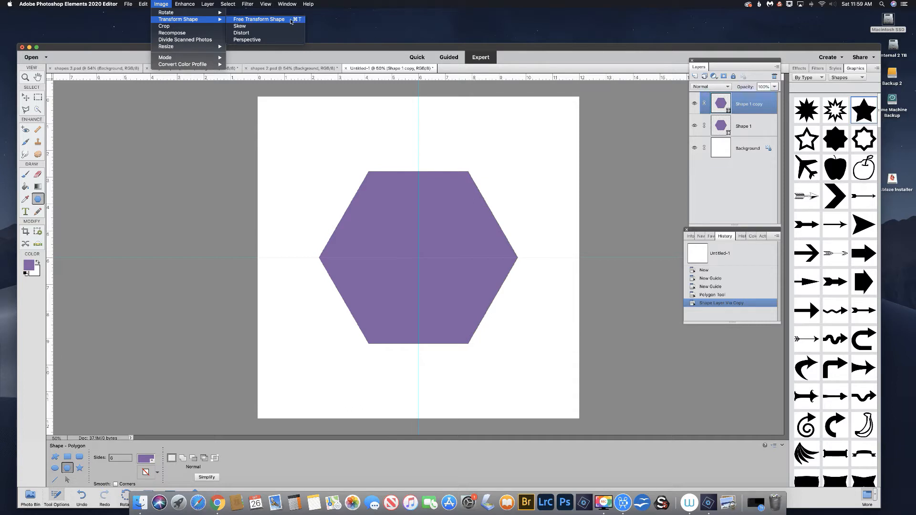
pyautogui.click(269, 20)
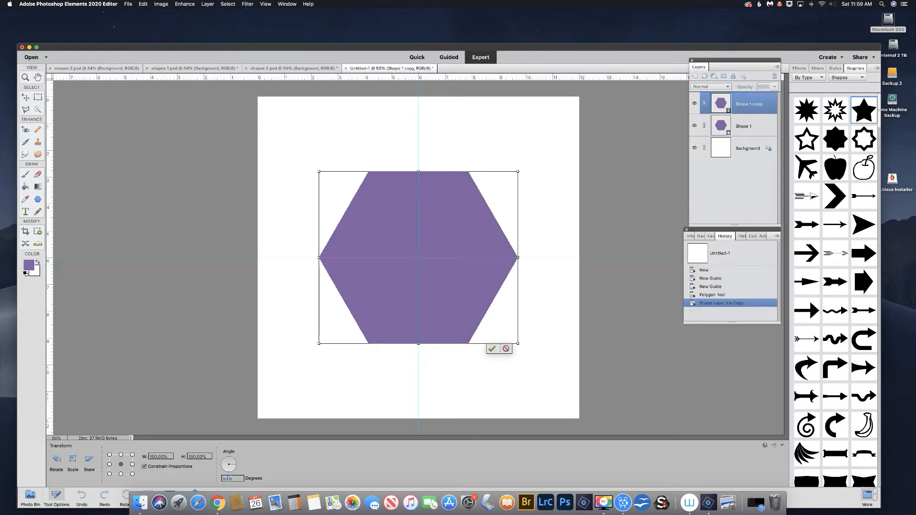
pyautogui.write('90')
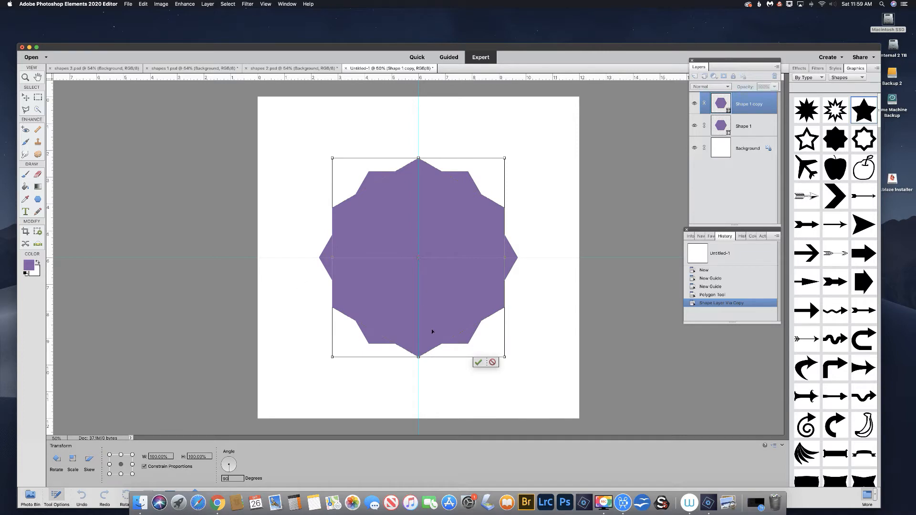
pyautogui.click(478, 363)
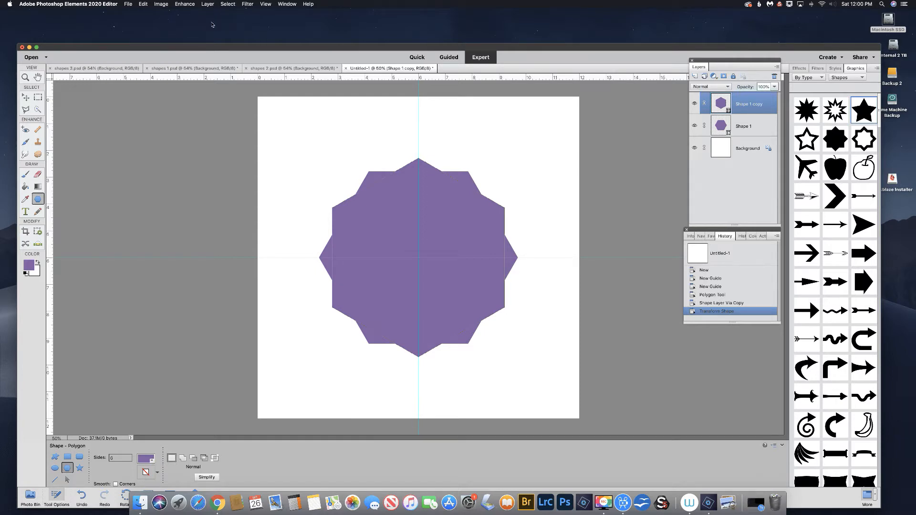
# Add a 27 px outside stroke in white (brightness 100%) to the rotated hexagon through its layer style settings
pyautogui.click(208, 4)
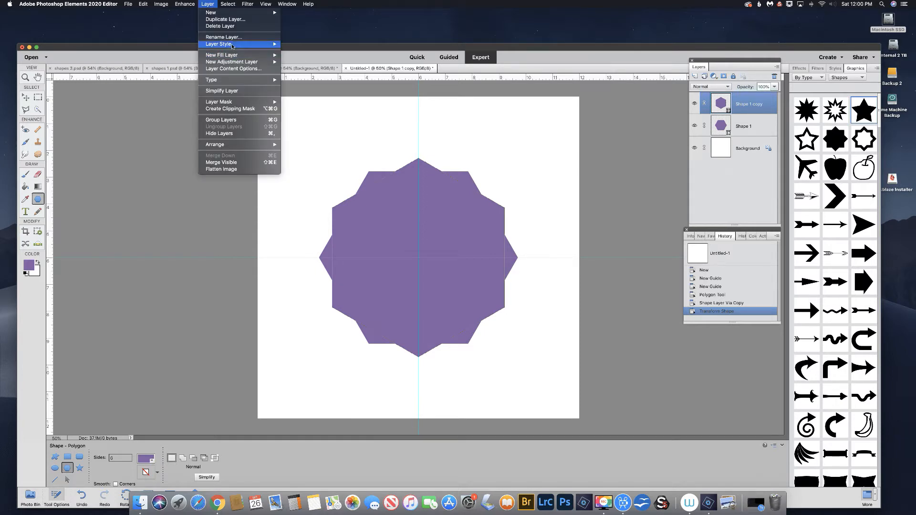
pyautogui.moveTo(233, 44)
pyautogui.click(310, 46)
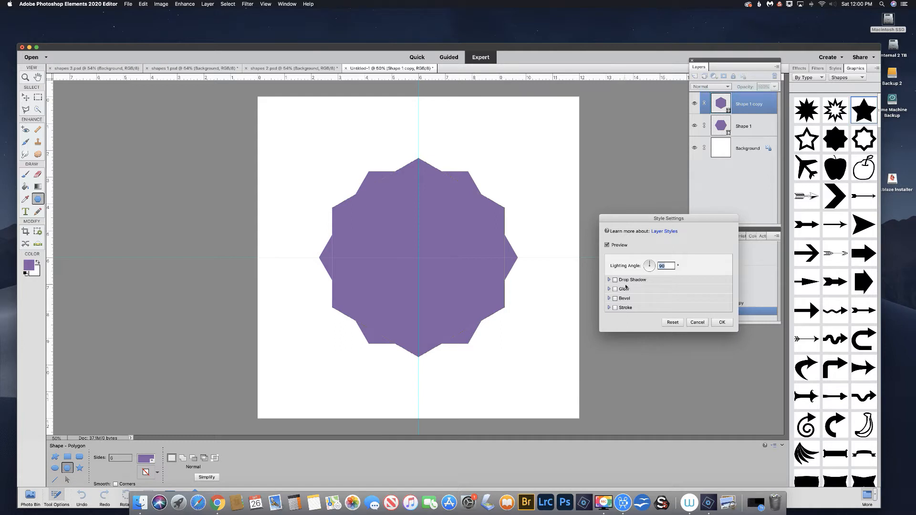
pyautogui.click(615, 308)
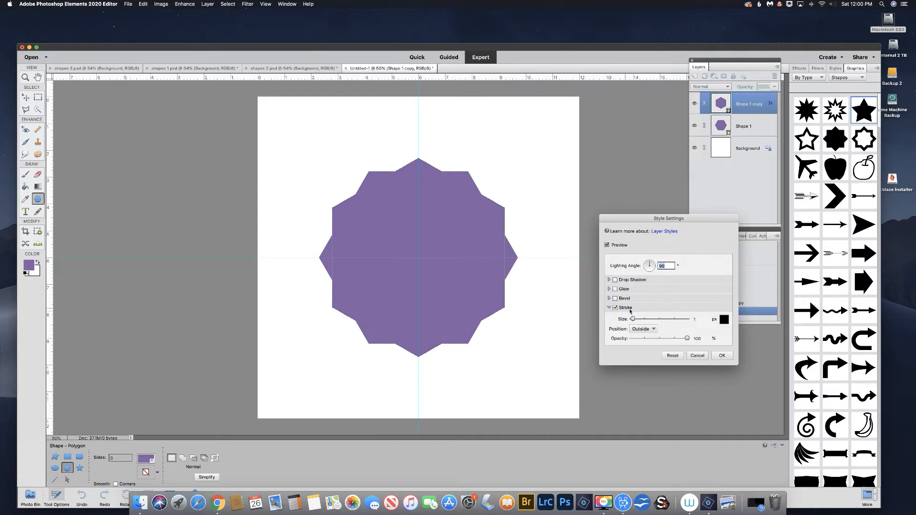
pyautogui.moveTo(633, 319); pyautogui.dragTo(639, 320)
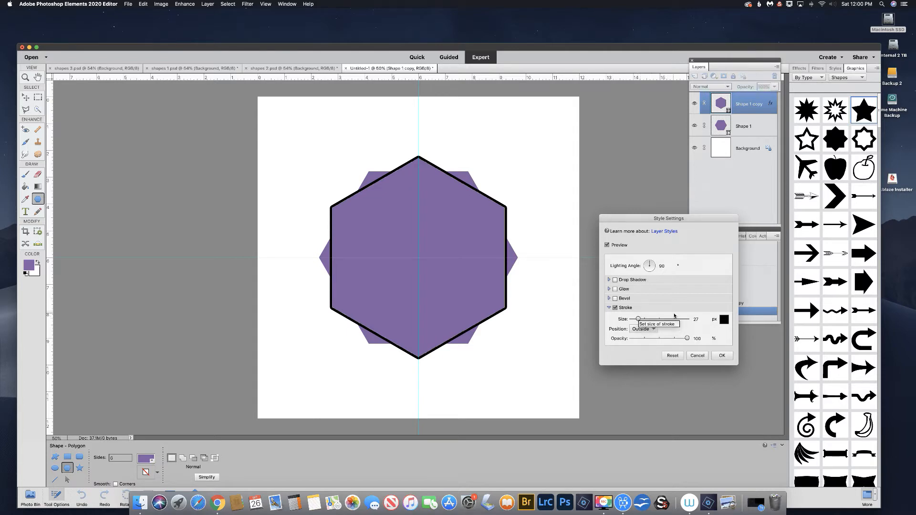
pyautogui.click(724, 319)
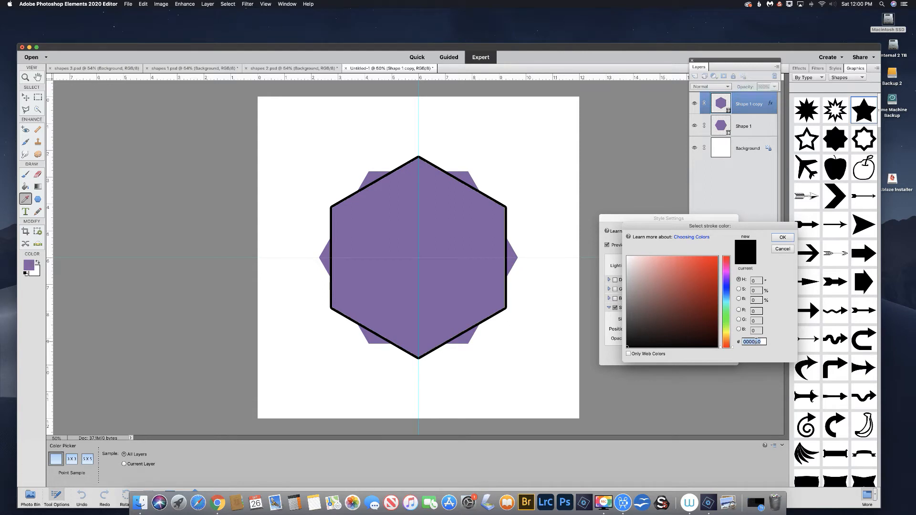
pyautogui.click(749, 302)
pyautogui.write('100')
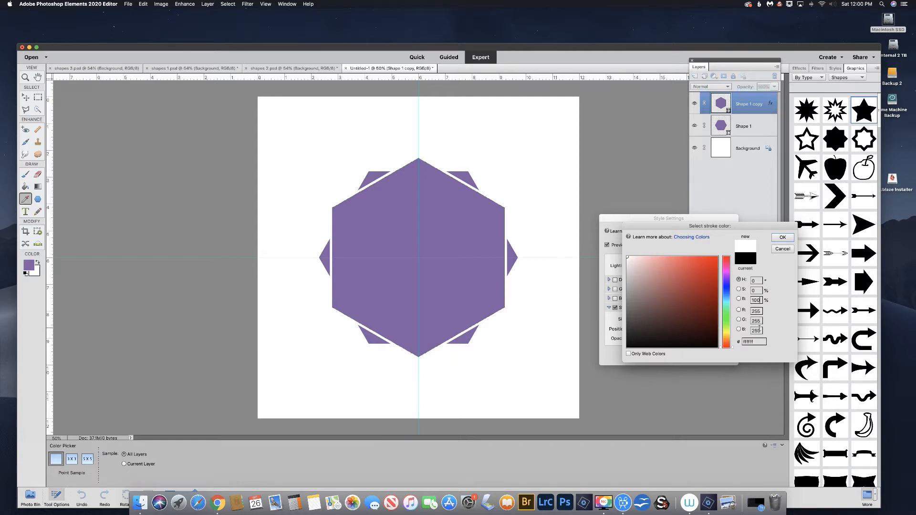
pyautogui.click(782, 239)
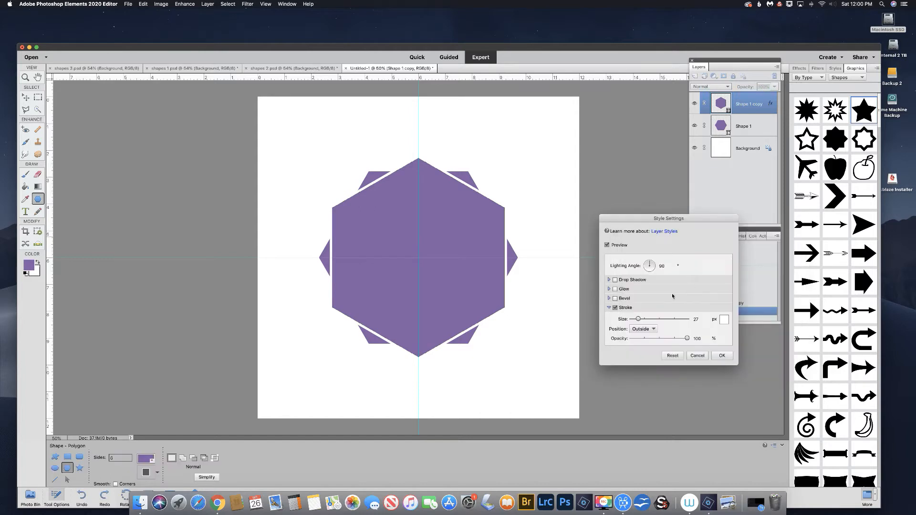
# Add an upward bevel of about 65 px to the rotated hexagon and apply the layer style
pyautogui.click(615, 298)
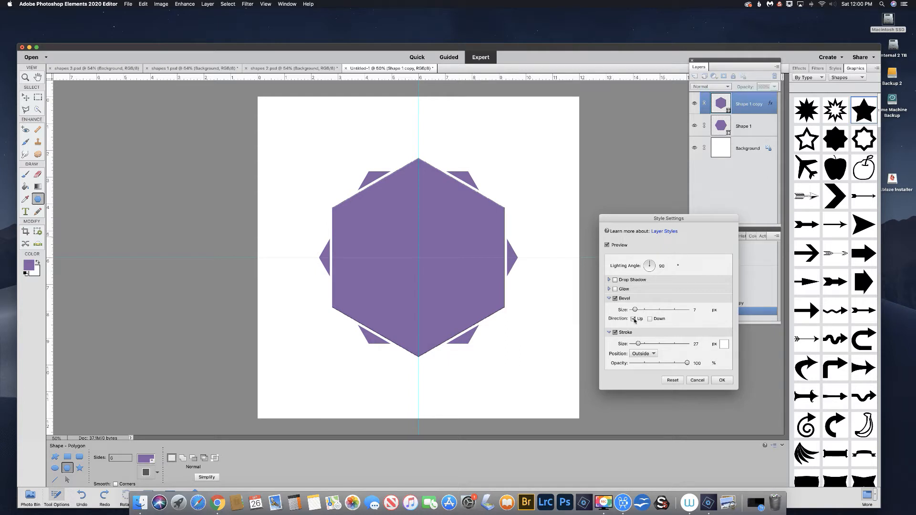
pyautogui.moveTo(635, 310); pyautogui.dragTo(643, 310)
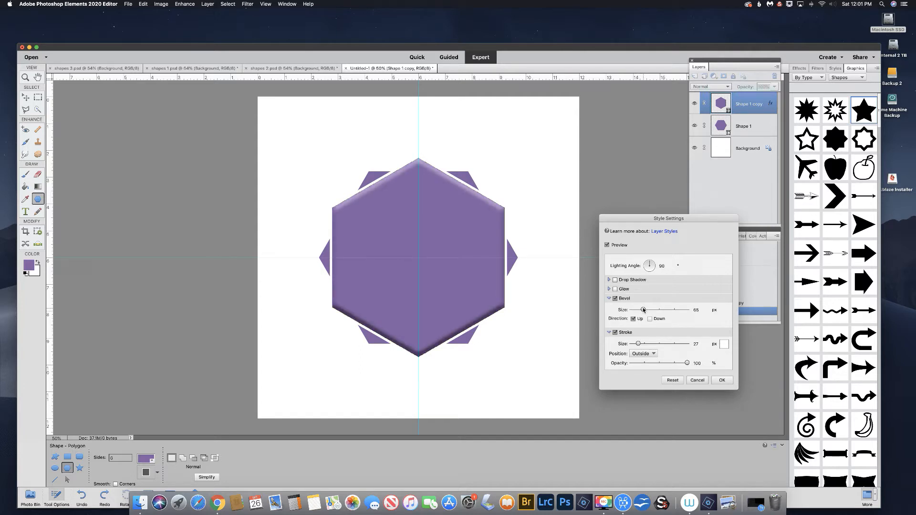
pyautogui.click(723, 380)
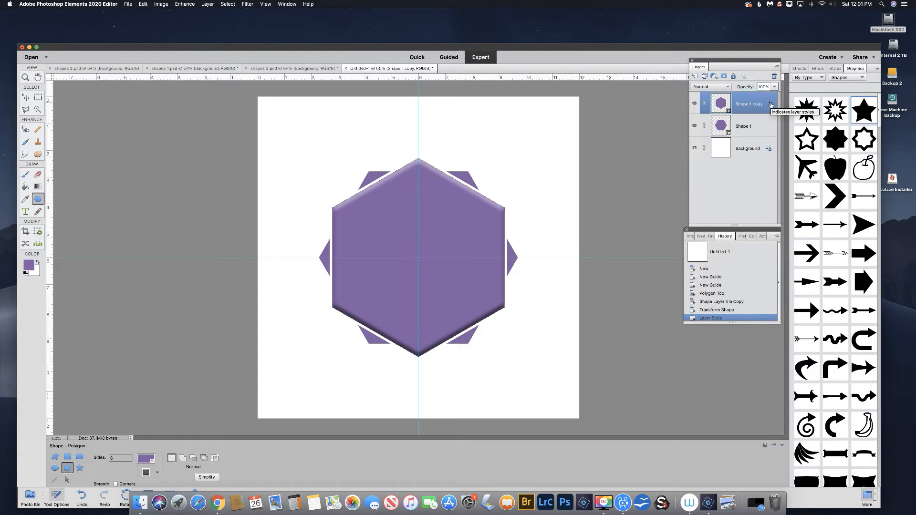
# Copy the rotated hexagon's layer style onto the Shape 1 layer, and check the finished badge in shapes 1.psd
pyautogui.press('alt')
pyautogui.moveTo(772, 104); pyautogui.dragTo(773, 125)
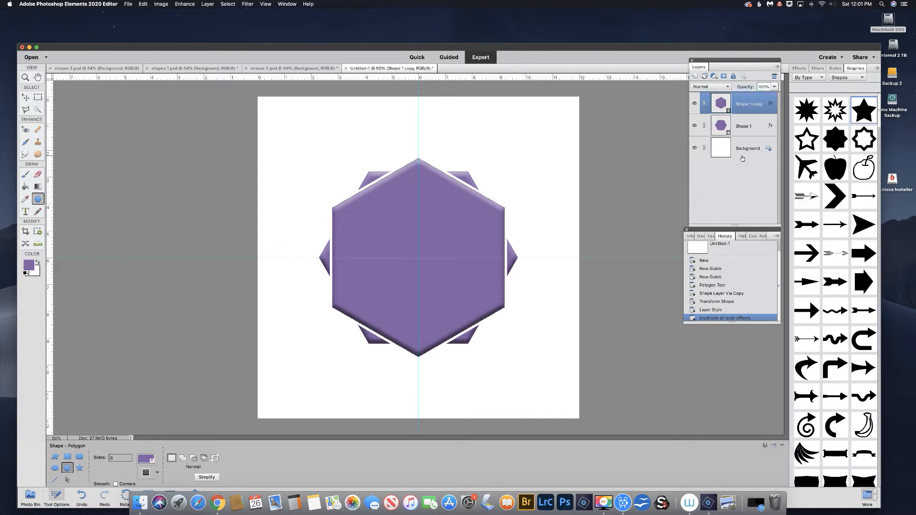
pyautogui.click(189, 68)
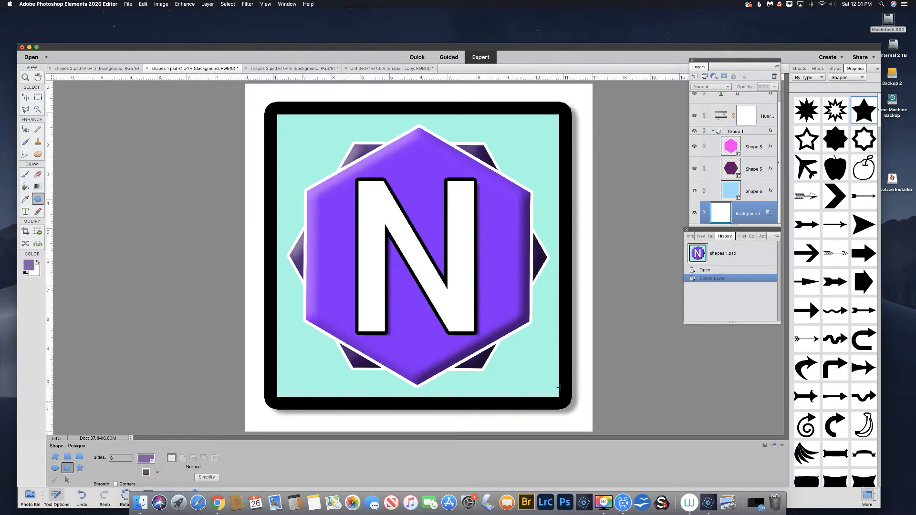
pyautogui.click(381, 68)
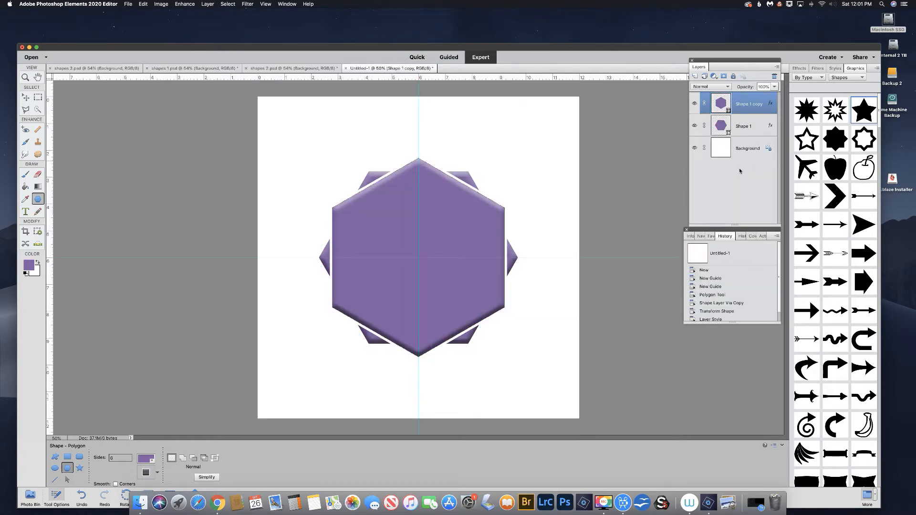
# Add a new layer above the Background and draw a square about 10 inches wide behind the hexagons
pyautogui.click(721, 149)
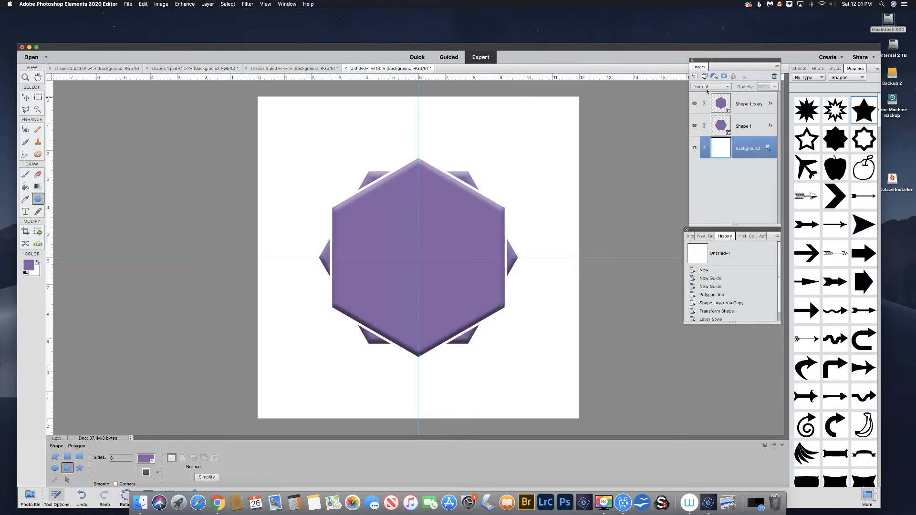
pyautogui.click(695, 76)
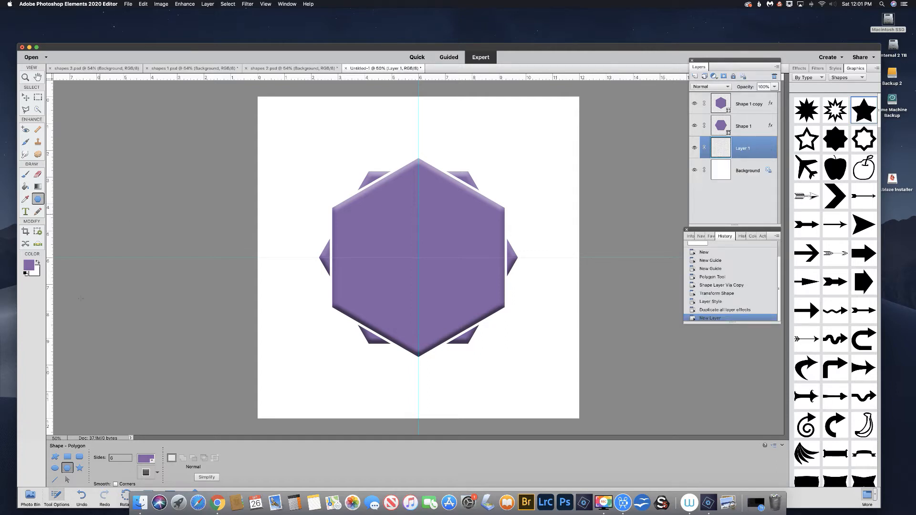
pyautogui.click(67, 457)
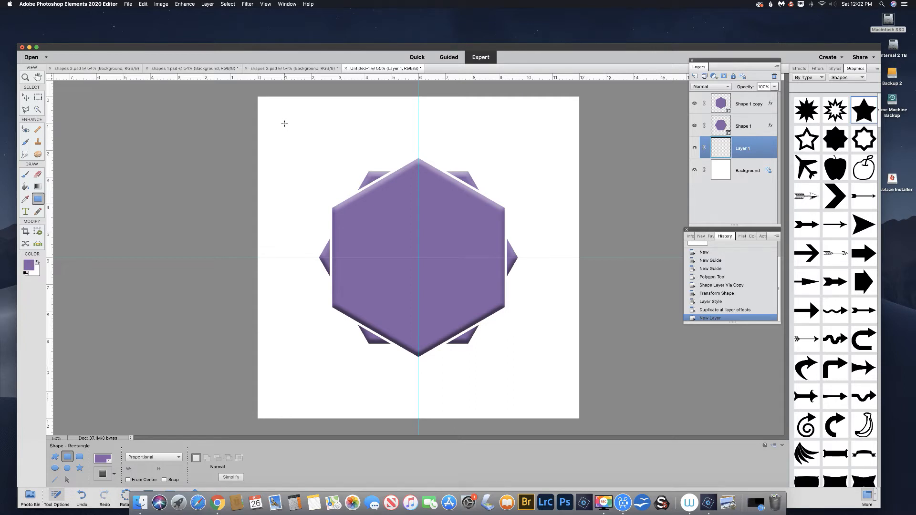
pyautogui.moveTo(310, 156); pyautogui.dragTo(552, 392)
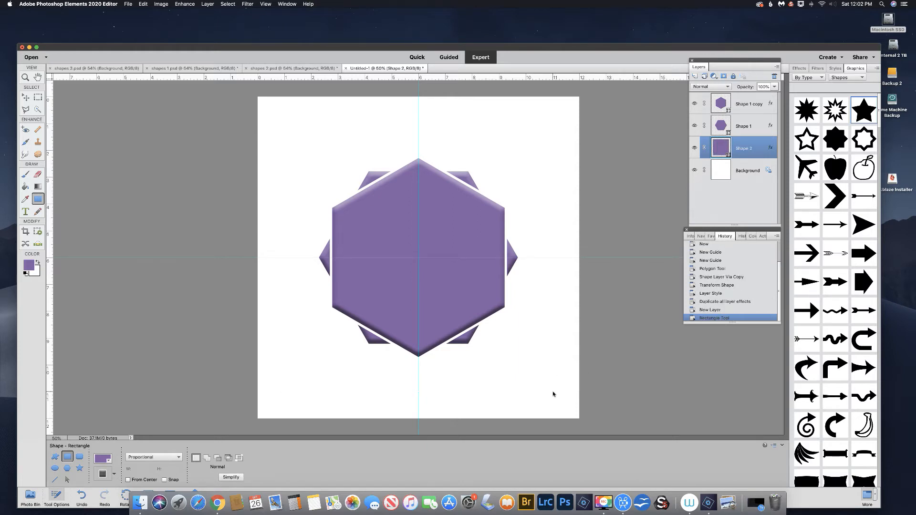
# Fill the backdrop square with light blue and turn off the bevel in its layer style
pyautogui.click(106, 461)
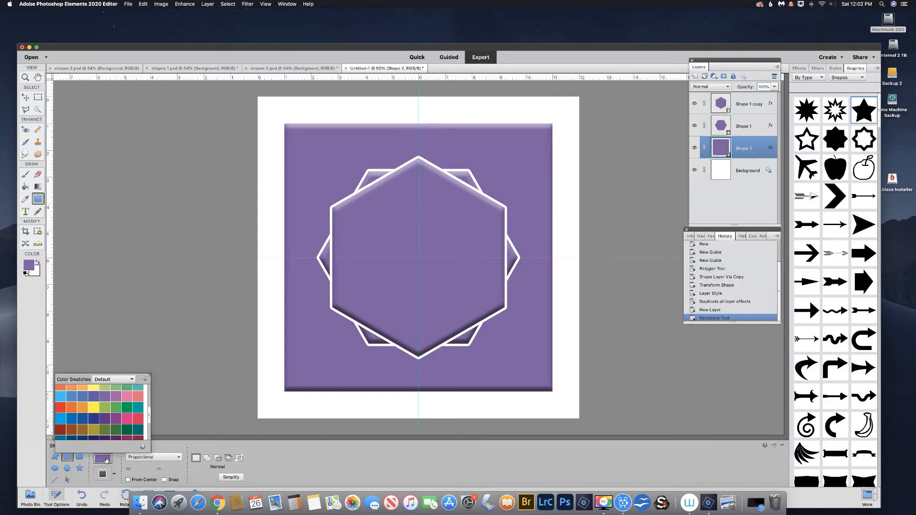
pyautogui.click(61, 396)
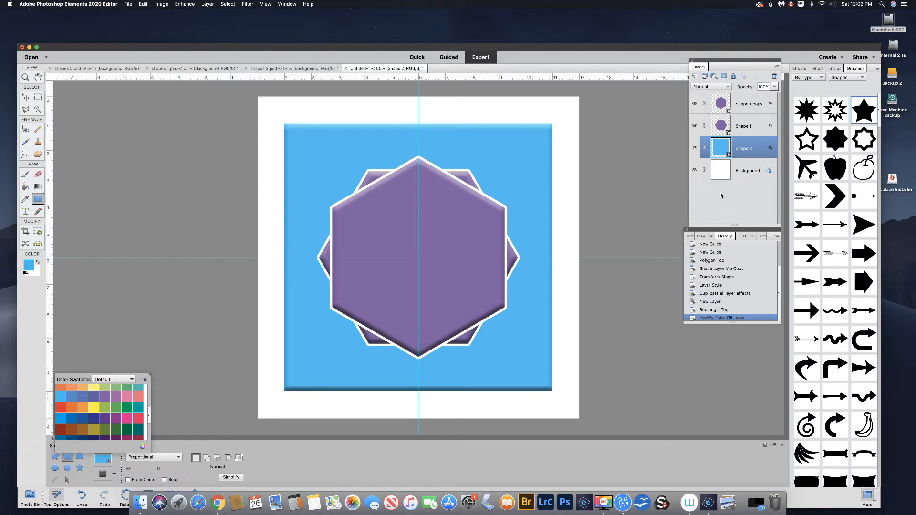
pyautogui.click(771, 149)
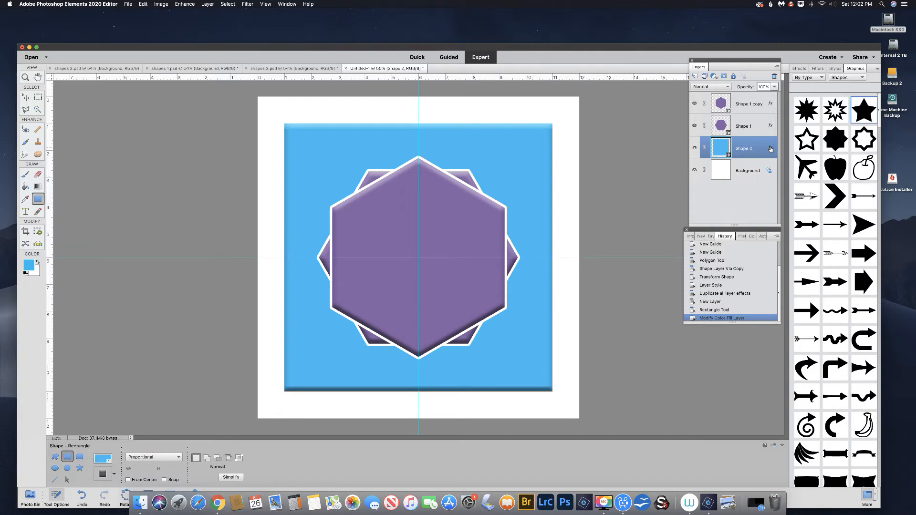
pyautogui.doubleClick(771, 149)
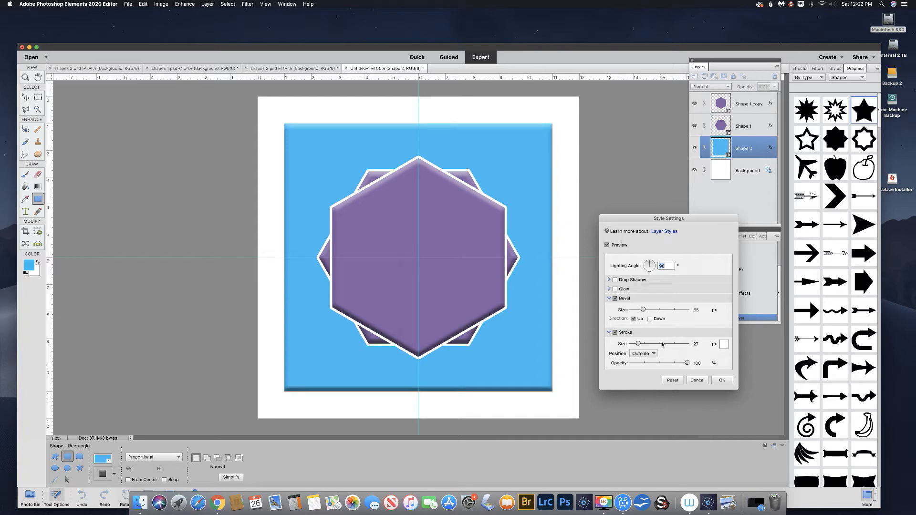
pyautogui.click(615, 299)
# Change the square's outside stroke to black (000000) and widen it to about 62 px
pyautogui.click(724, 346)
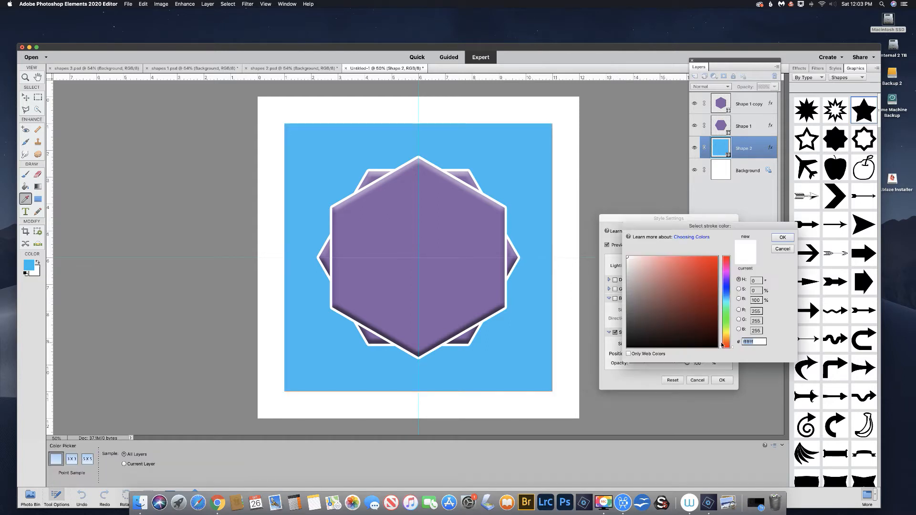
pyautogui.click(727, 343)
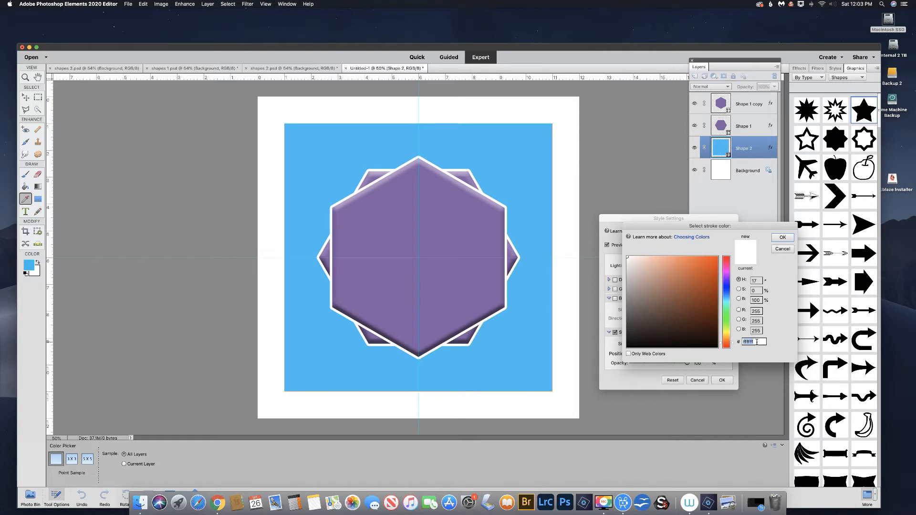
pyautogui.write('000000')
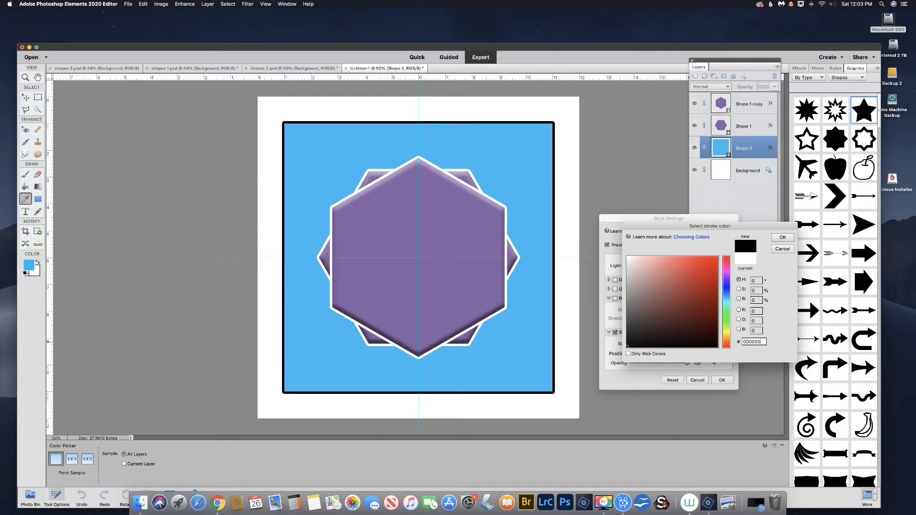
pyautogui.click(781, 238)
pyautogui.click(642, 345)
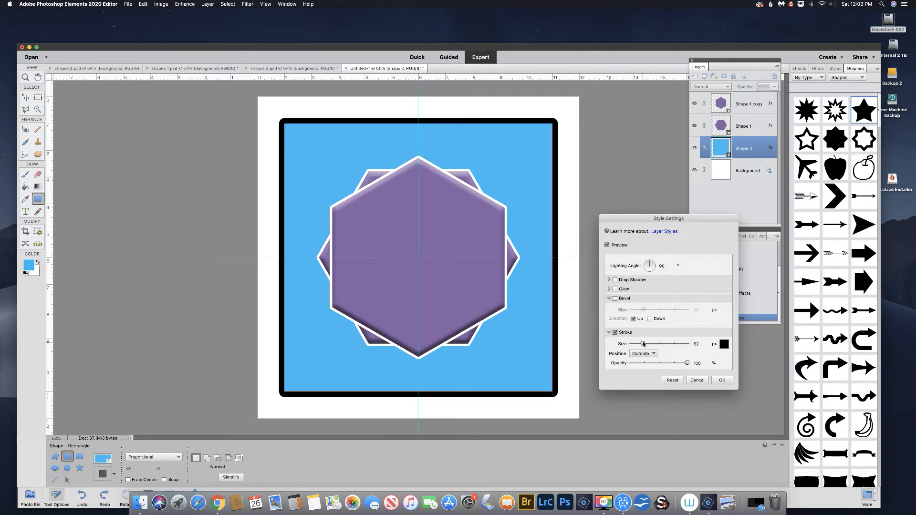
# Add a drop shadow to the square with a 135° lighting angle, about 119 px size, 133 px distance and 55% opacity, and apply the style
pyautogui.click(616, 280)
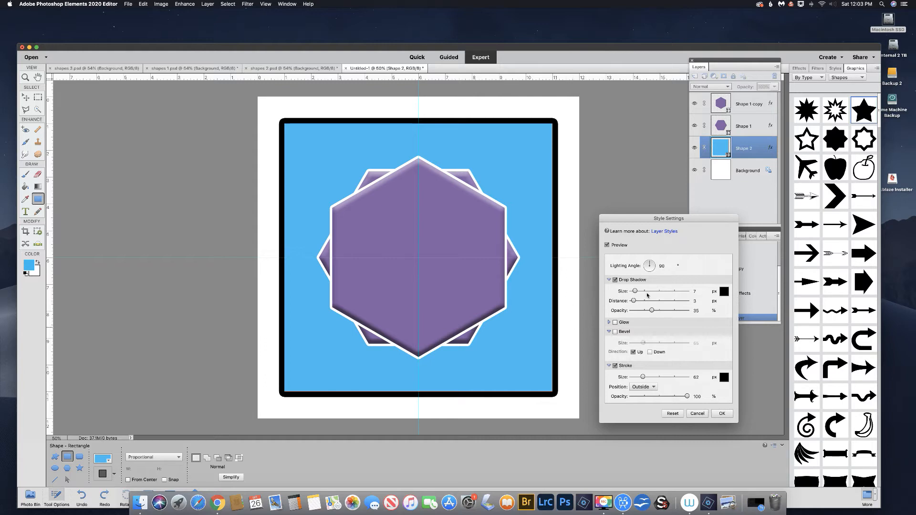
pyautogui.moveTo(649, 264); pyautogui.dragTo(643, 291)
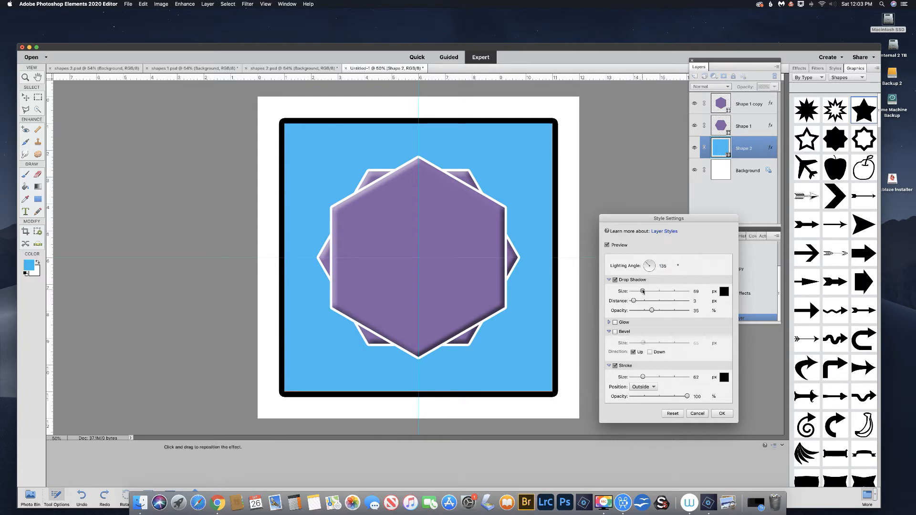
pyautogui.moveTo(634, 303); pyautogui.dragTo(653, 302)
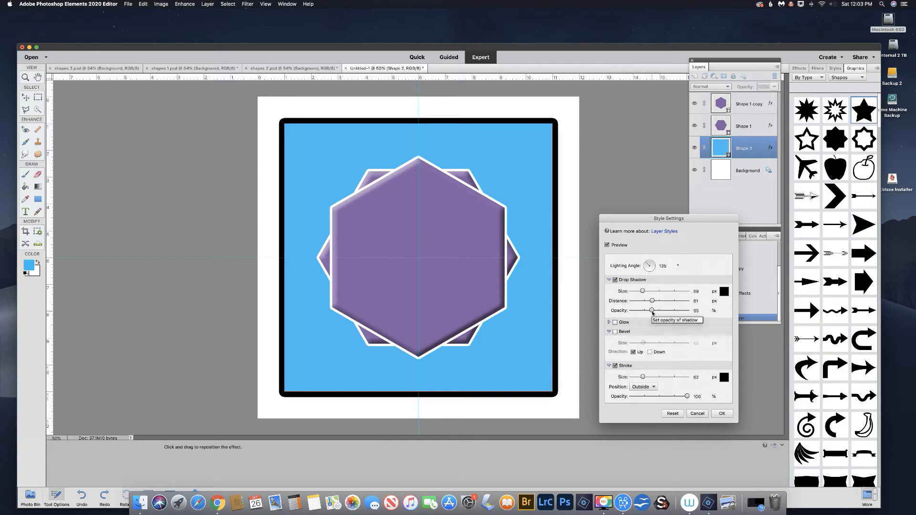
pyautogui.moveTo(654, 313); pyautogui.dragTo(663, 314)
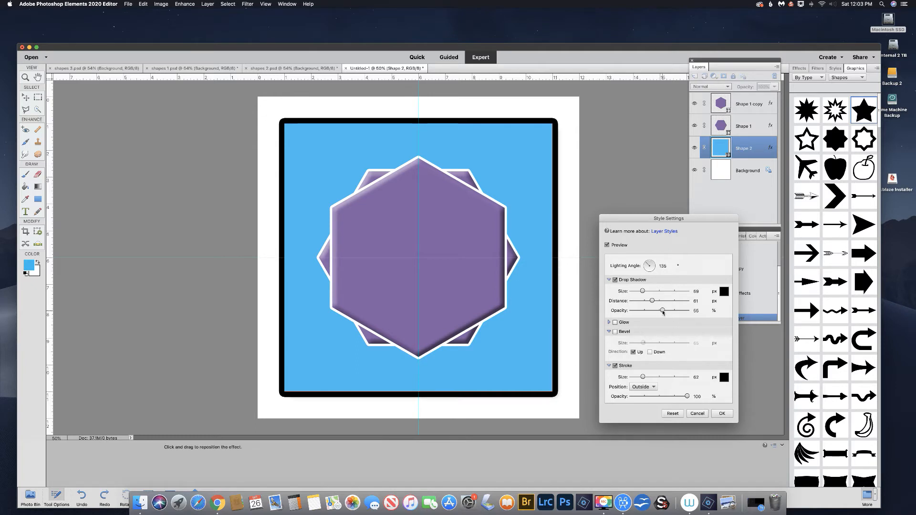
pyautogui.moveTo(652, 301)
pyautogui.mouseDown()
pyautogui.moveTo(665, 302)
pyautogui.moveTo(651, 292)
pyautogui.mouseUp()
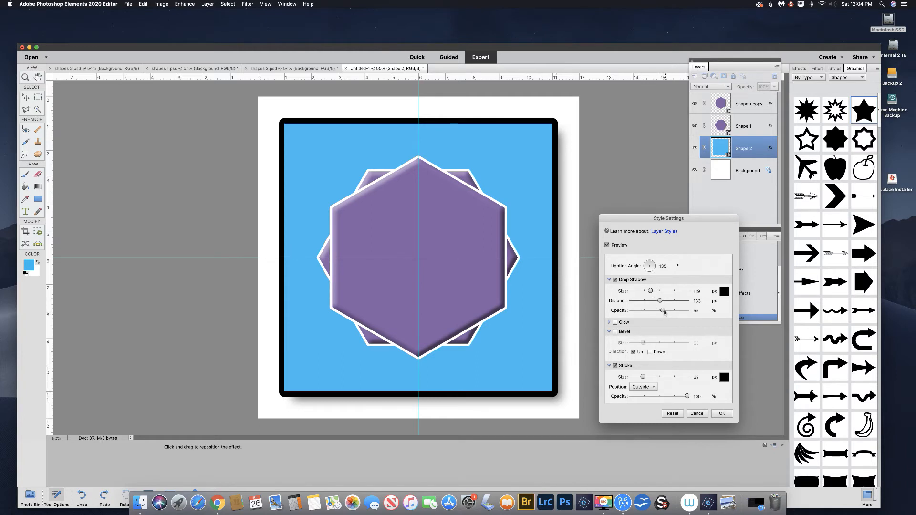
pyautogui.moveTo(663, 311)
pyautogui.mouseDown()
pyautogui.moveTo(682, 313)
pyautogui.moveTo(665, 312)
pyautogui.mouseUp()
pyautogui.click(724, 414)
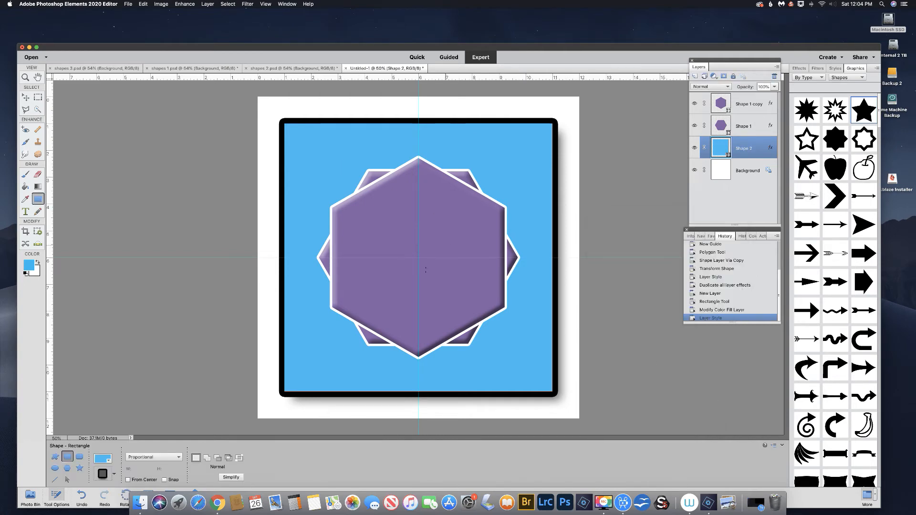
# Add the letter N in 346 pt Arial Black on a type layer above the Shape 1 copy layer
pyautogui.click(722, 106)
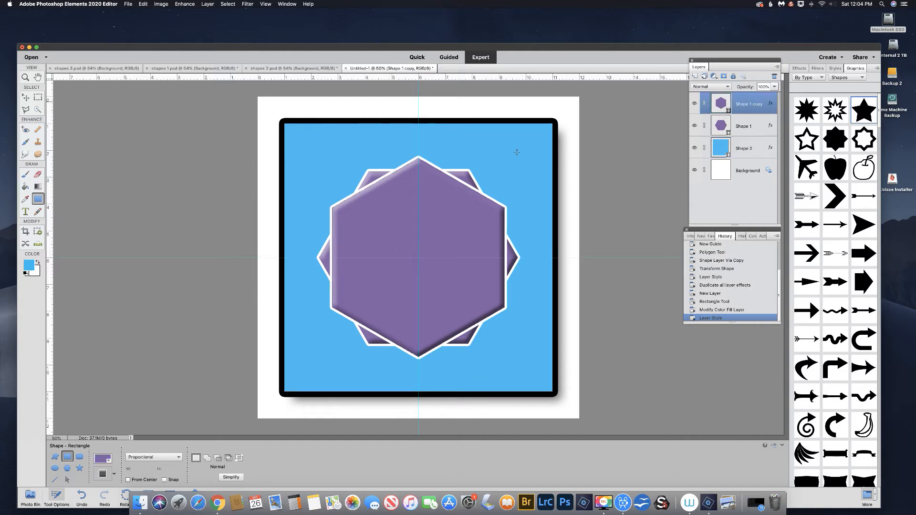
pyautogui.click(26, 211)
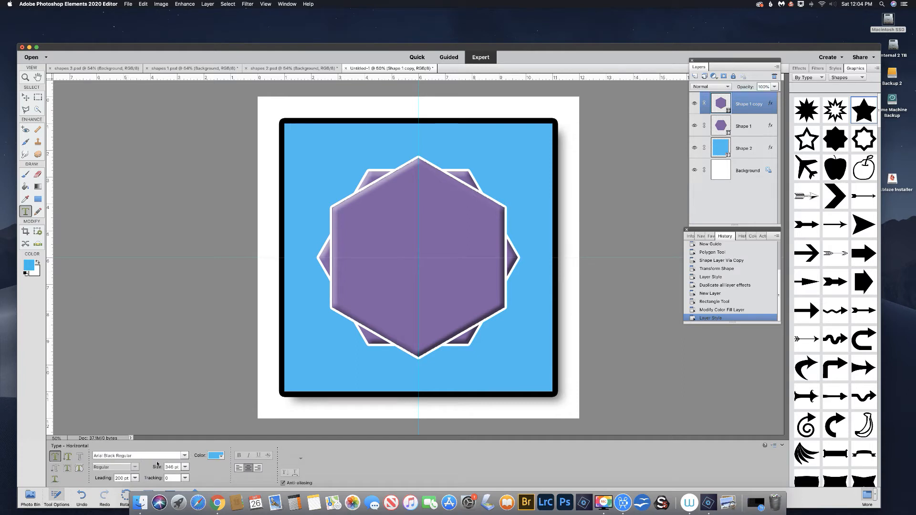
pyautogui.click(388, 232)
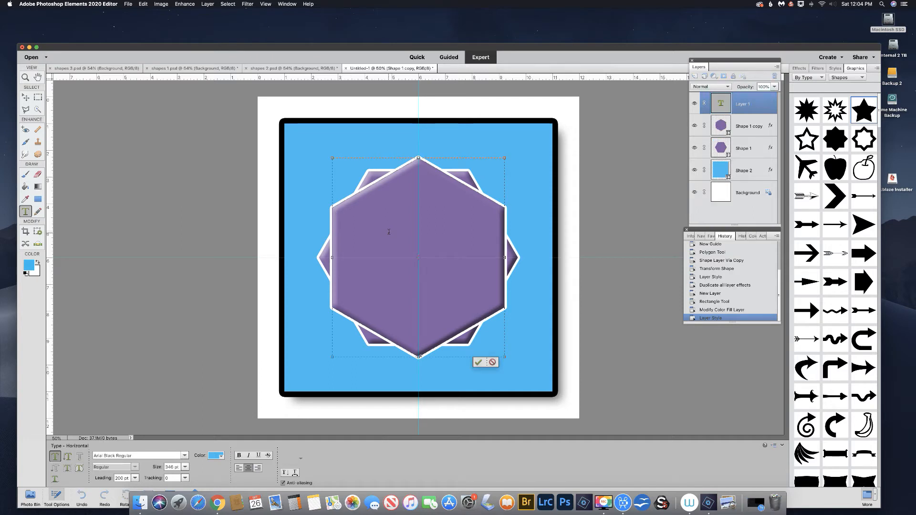
pyautogui.write('N')
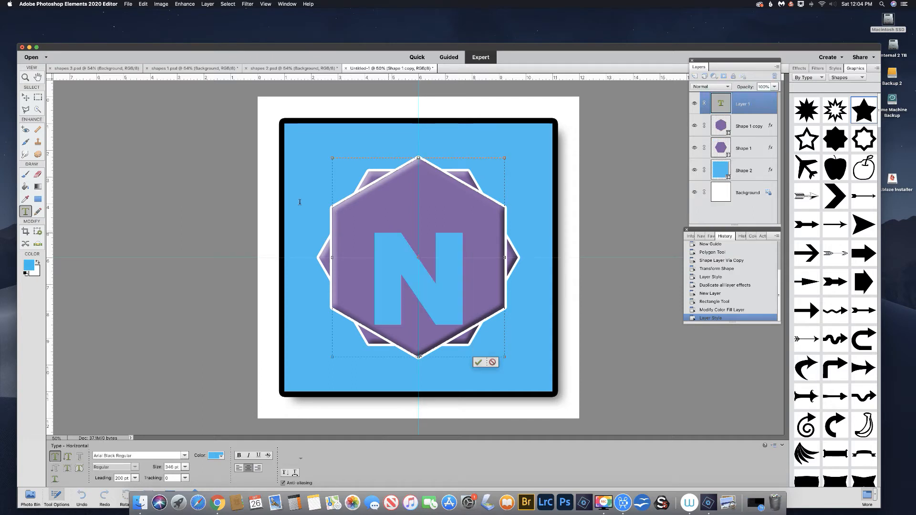
# Commit the letter N and move it straight up about 0.9 inches to centre it in the hexagon
pyautogui.click(25, 97)
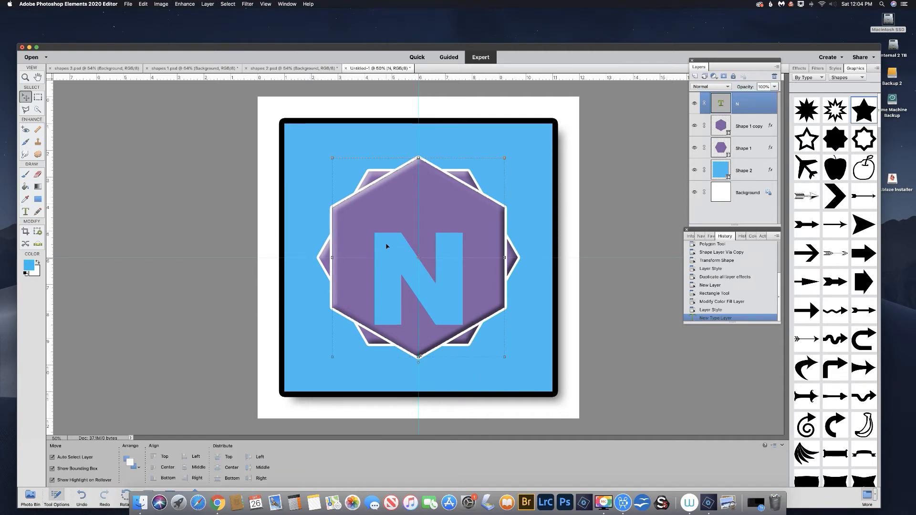
pyautogui.hotkey('shift', 'Up')
pyautogui.hotkey('shift', 'Up')
pyautogui.hotkey('shift', 'Up')
pyautogui.hotkey('shift', 'Up')
pyautogui.hotkey('shift', 'Up')
pyautogui.hotkey('shift', 'Up')
pyautogui.hotkey('shift', 'Up')
pyautogui.hotkey('shift', 'Up')
pyautogui.hotkey('shift', 'Up')
pyautogui.hotkey('shift', 'Up')
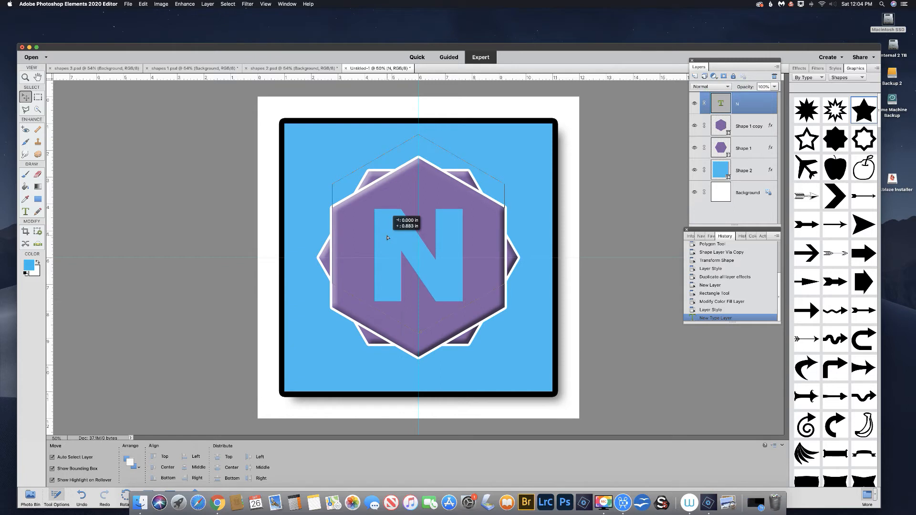
pyautogui.press('Up')
pyautogui.moveTo(388, 237); pyautogui.dragTo(386, 239)
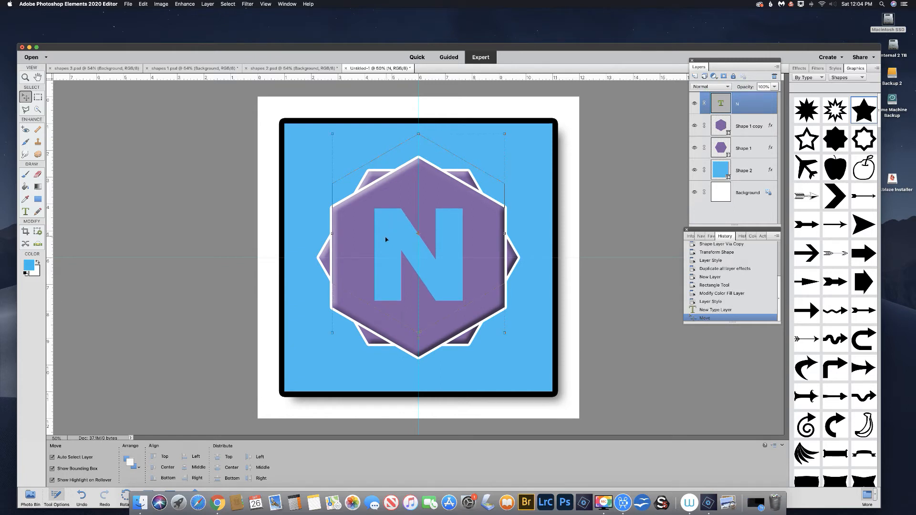
# Change the letter N's text color to white
pyautogui.click(25, 212)
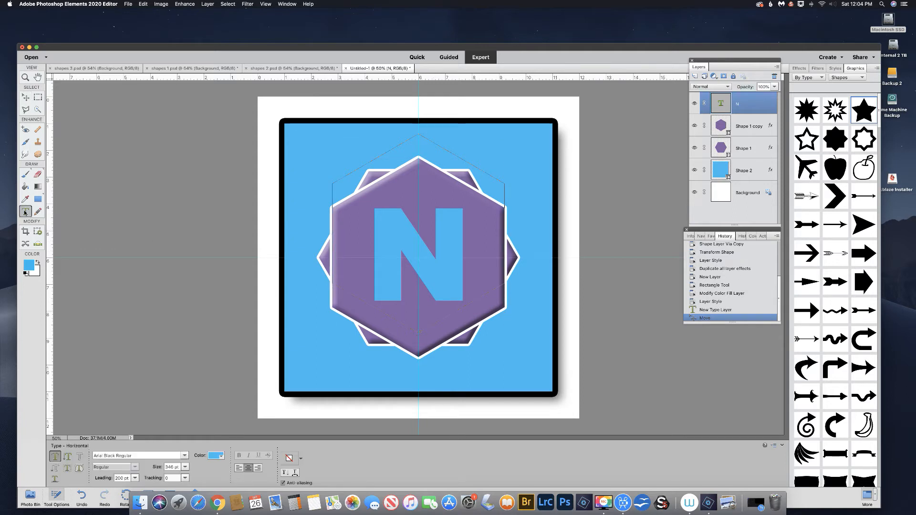
pyautogui.click(216, 457)
pyautogui.scroll(-3, 244, 404)
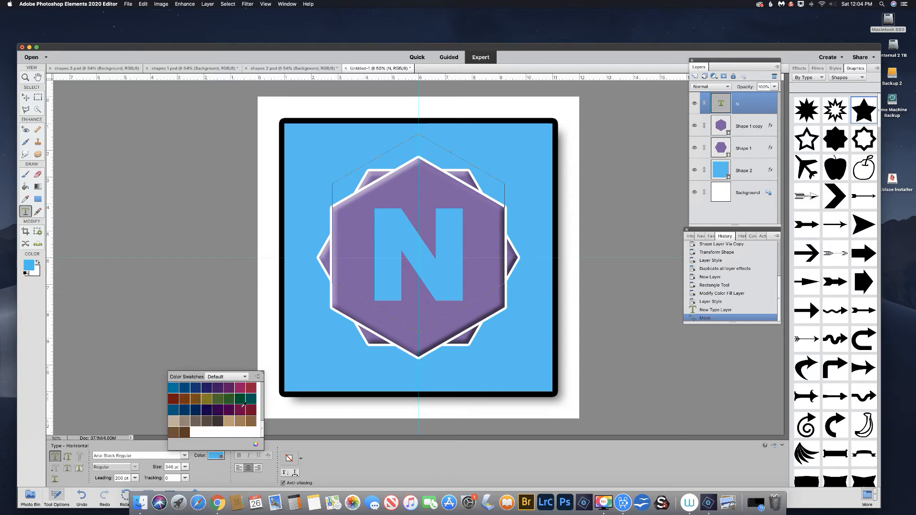
pyautogui.scroll(3, 244, 404)
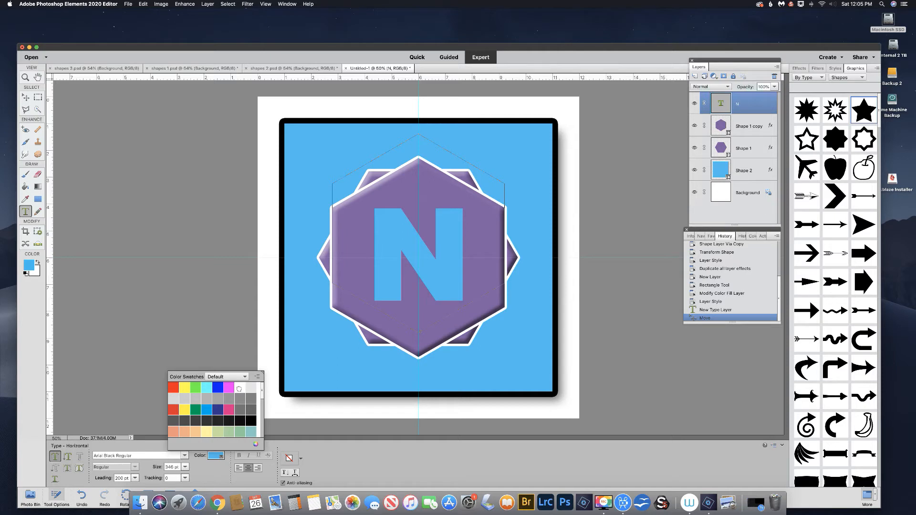
pyautogui.click(241, 388)
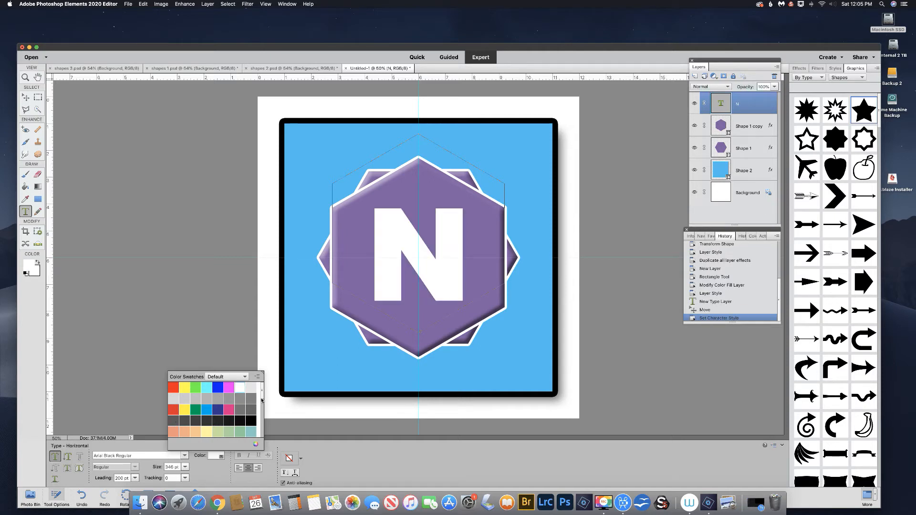
# Check the finished badge in shapes 1.psd, and add a black outside stroke of about 24 px to the letter N's layer style
pyautogui.click(194, 70)
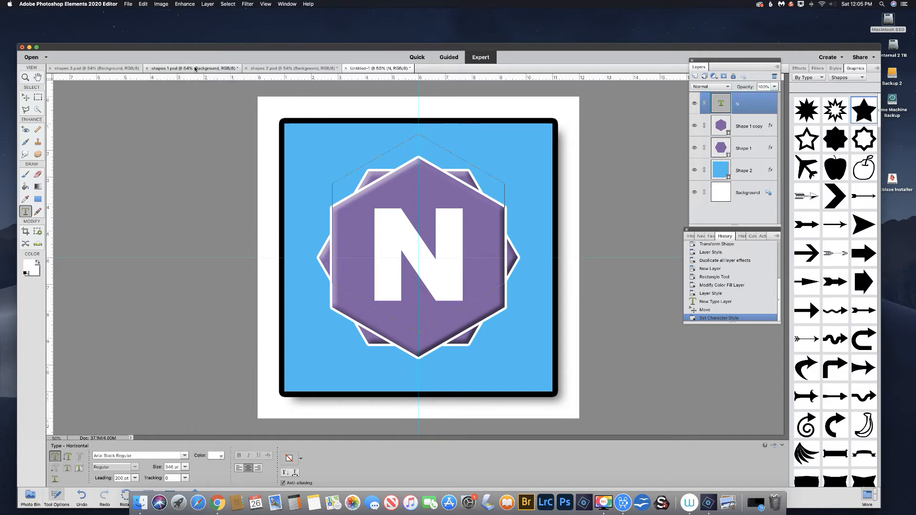
pyautogui.click(195, 69)
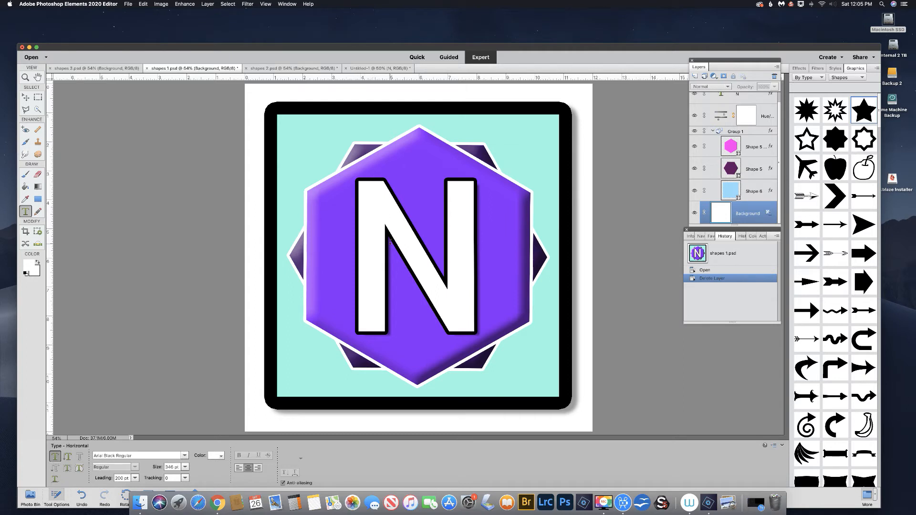
pyautogui.click(387, 70)
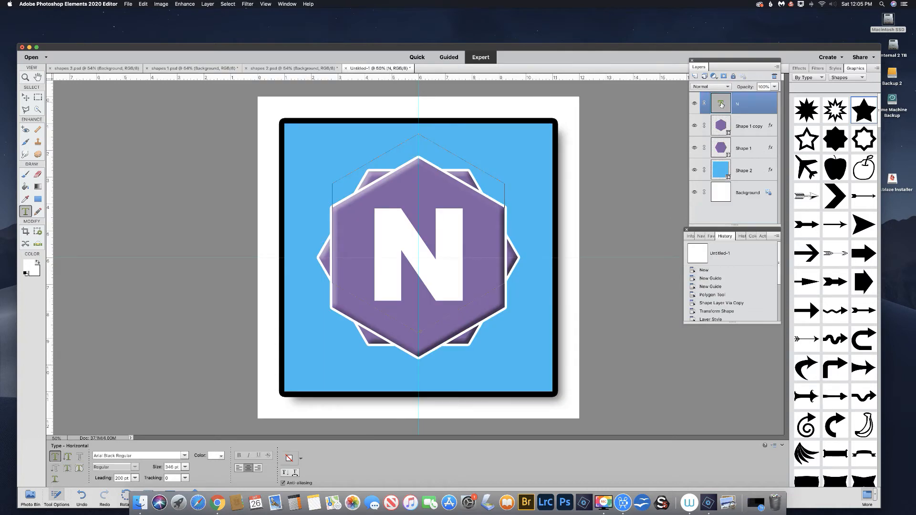
pyautogui.click(208, 4)
pyautogui.moveTo(225, 44)
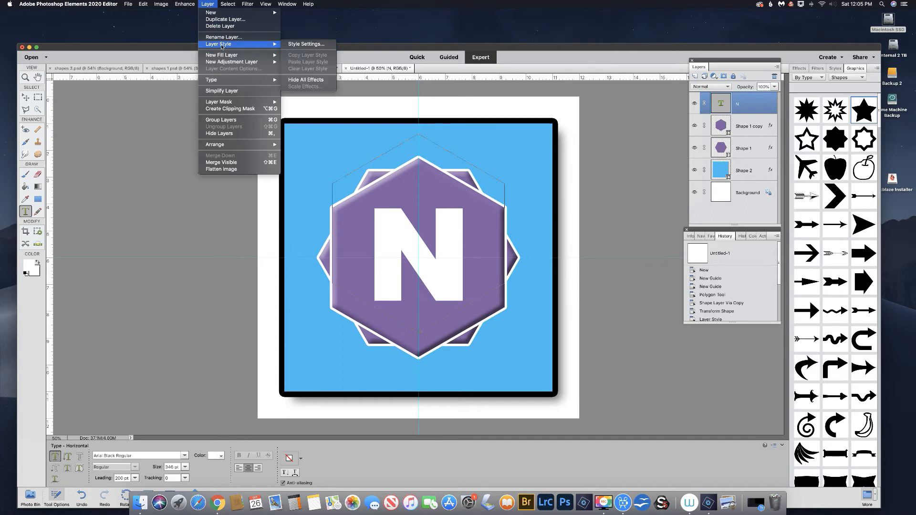
pyautogui.click(305, 44)
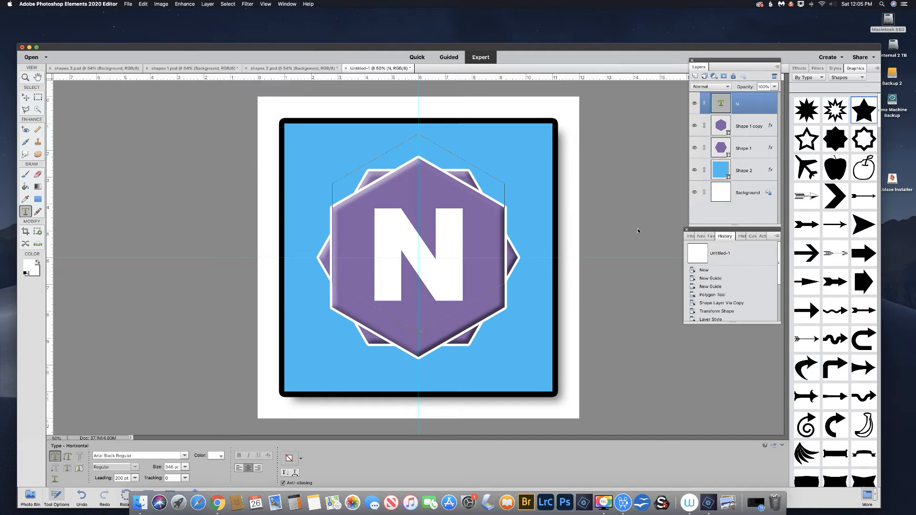
pyautogui.click(616, 308)
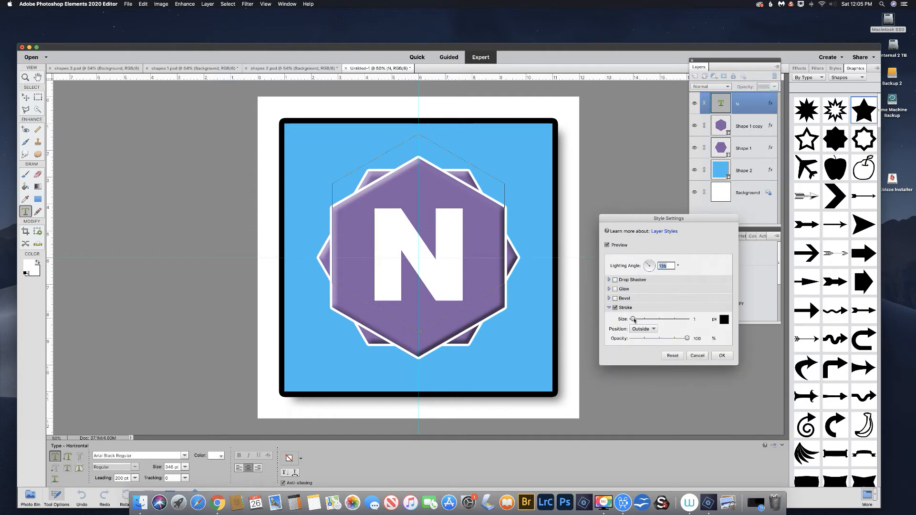
pyautogui.moveTo(634, 321); pyautogui.dragTo(640, 321)
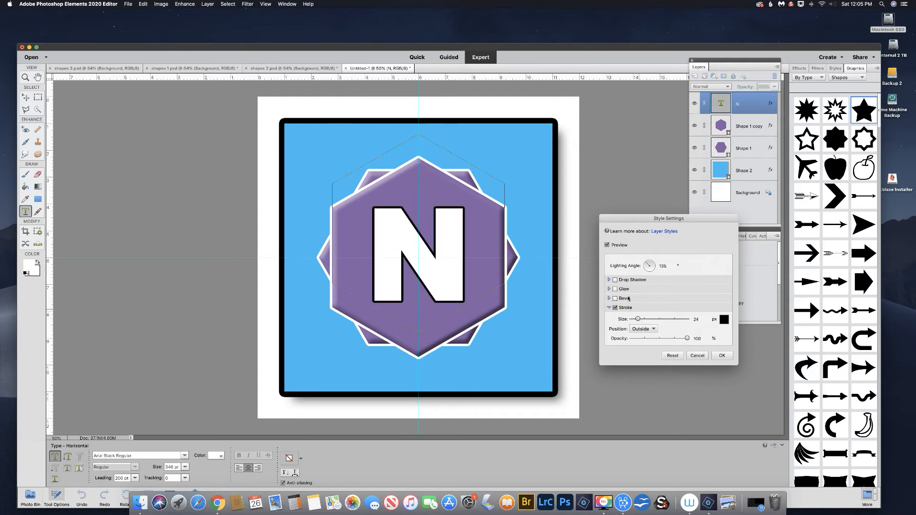
# Add a drop shadow of about 27 px size and 67 px distance to the letter N, and compare the badge with shapes 1.psd
pyautogui.click(616, 280)
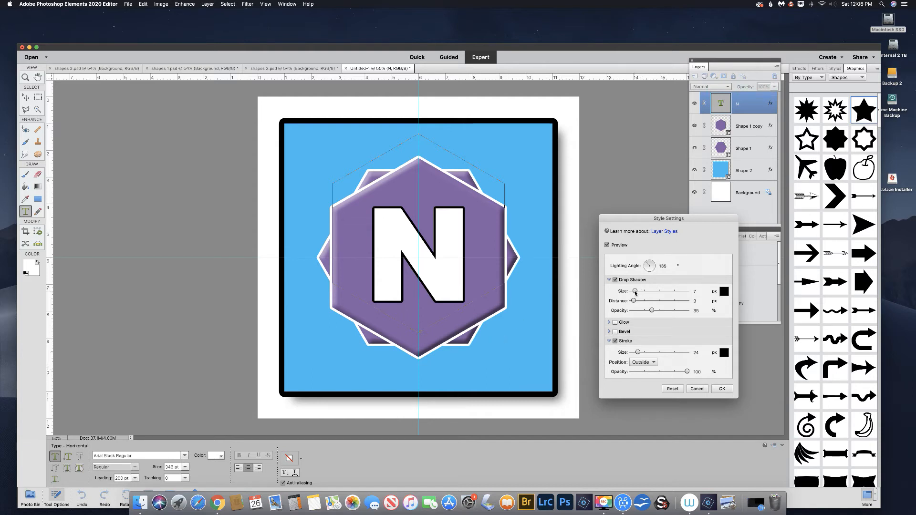
pyautogui.moveTo(635, 292); pyautogui.dragTo(641, 302)
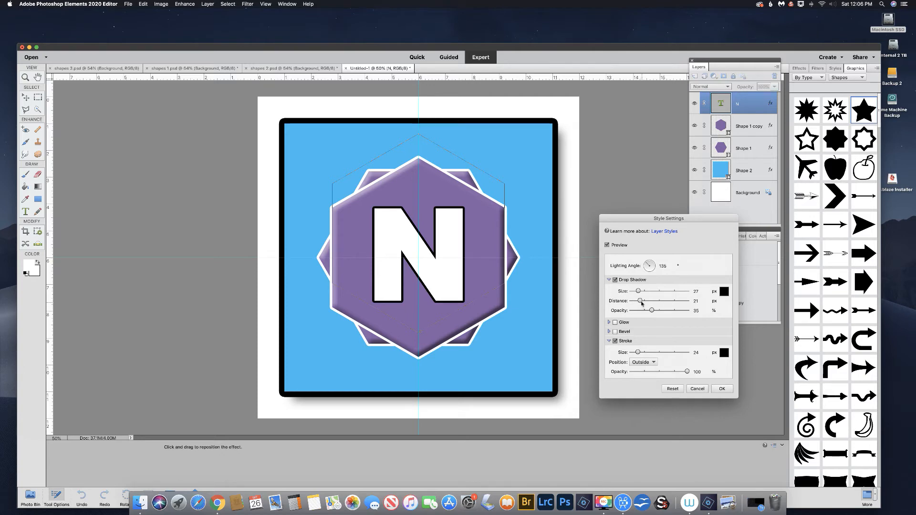
pyautogui.moveTo(642, 302); pyautogui.dragTo(654, 301)
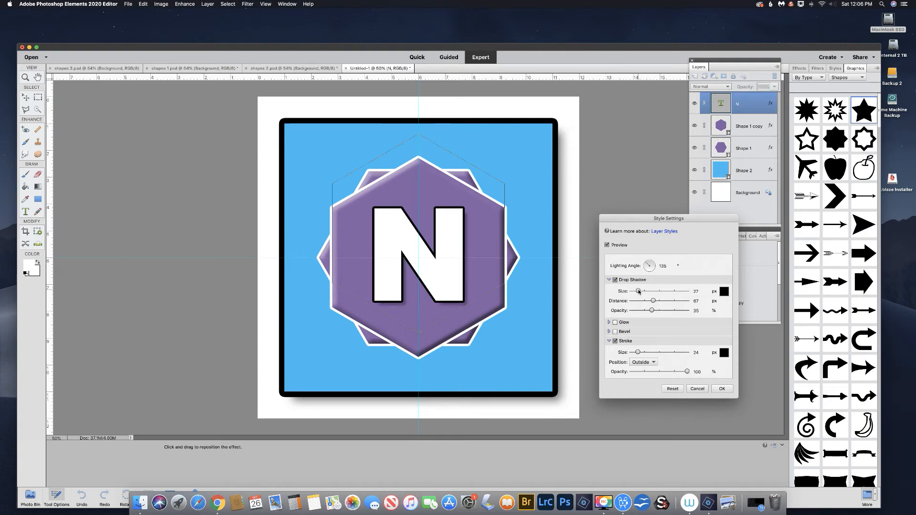
pyautogui.moveTo(639, 291); pyautogui.dragTo(640, 291)
pyautogui.click(724, 389)
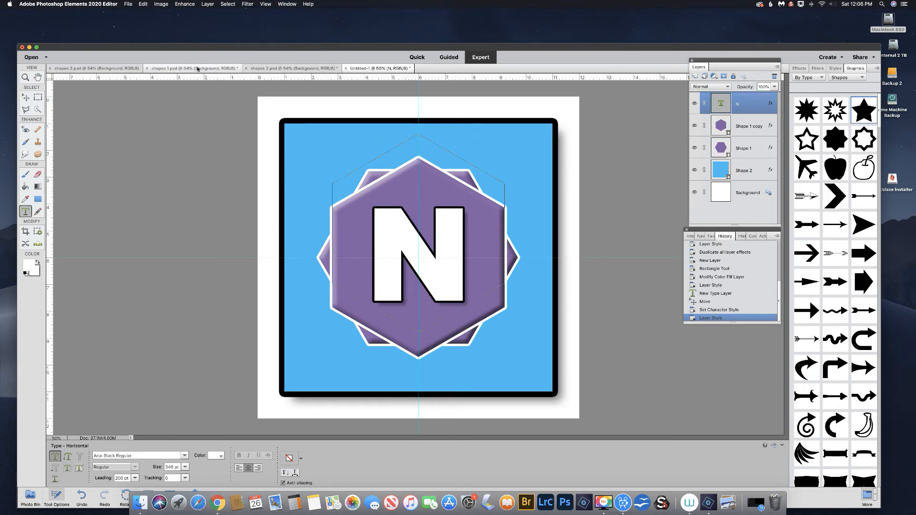
pyautogui.click(198, 70)
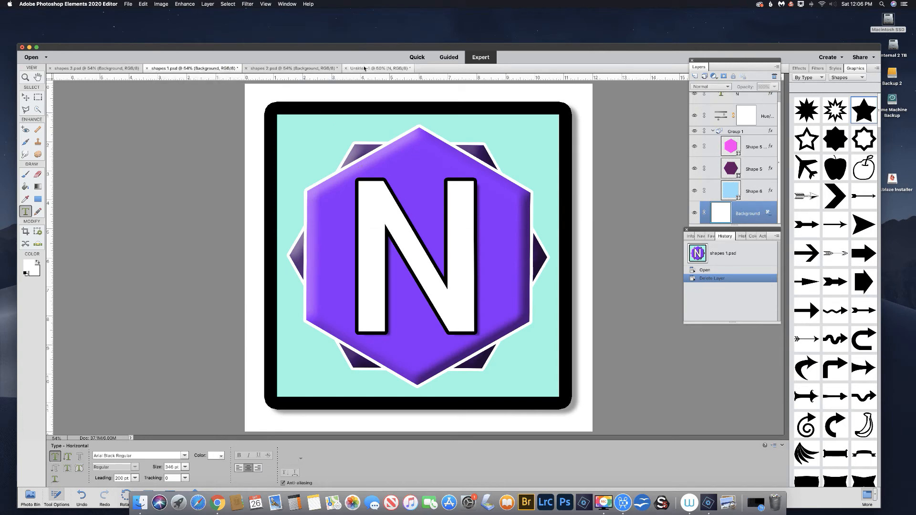
pyautogui.click(365, 68)
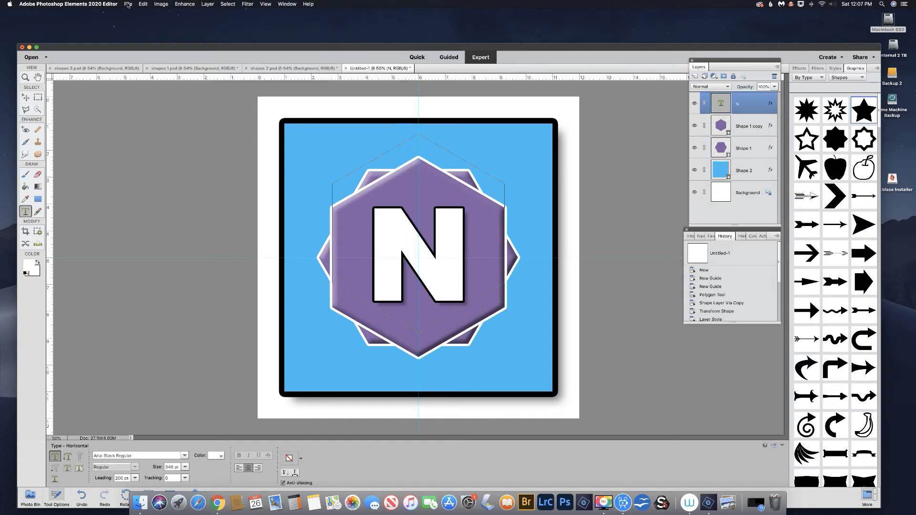
# Create a new blank 12 x 12 in Scrapbooking document at 300 pixels/inch in RGB Color with a white background
pyautogui.click(128, 5)
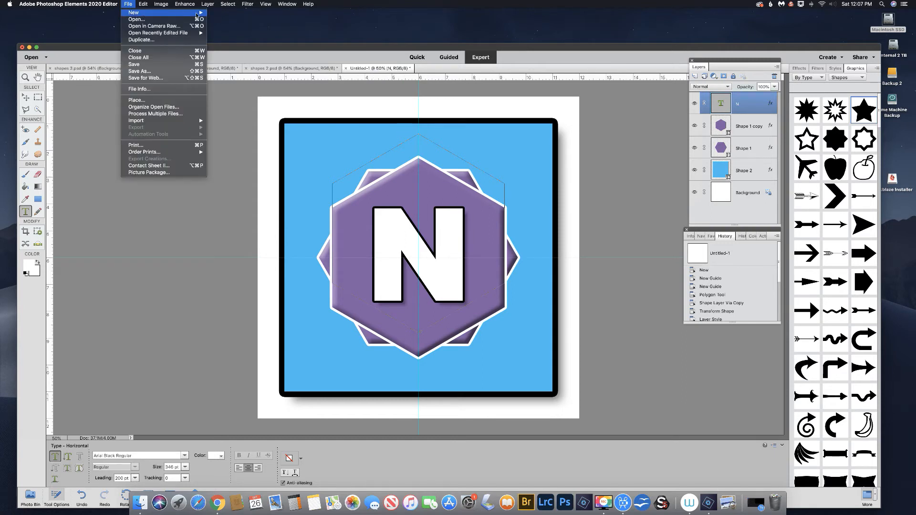
pyautogui.click(220, 15)
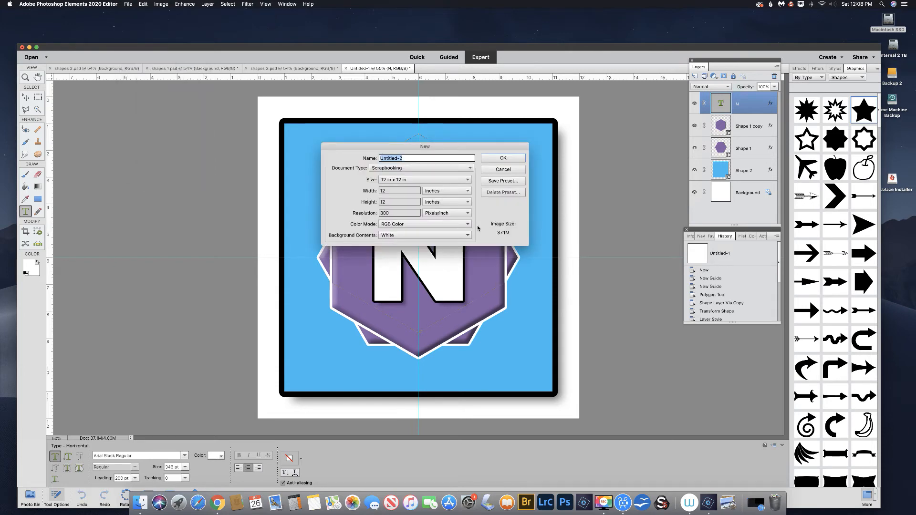
pyautogui.click(504, 159)
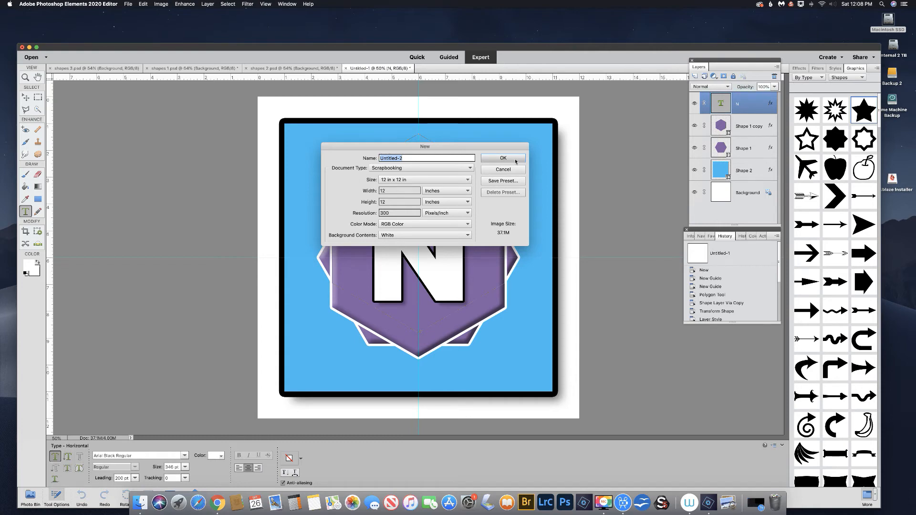
pyautogui.click(516, 160)
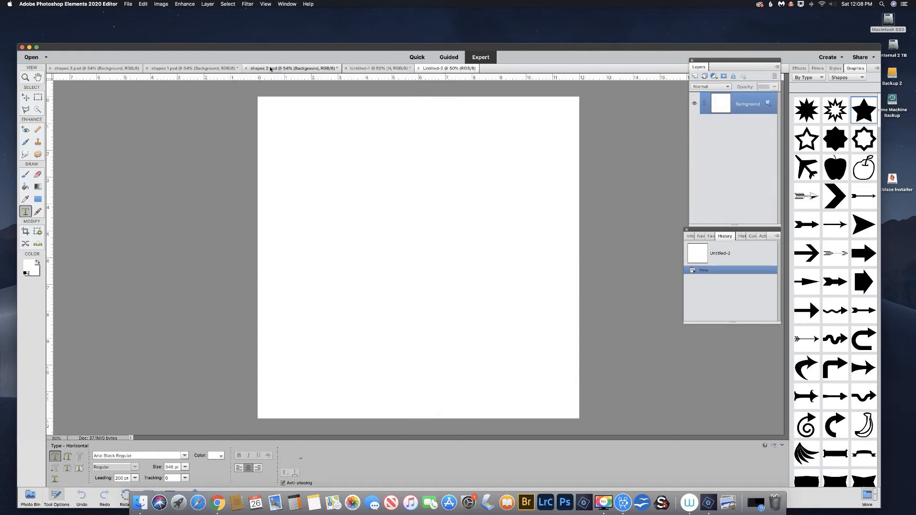
# Check the star and moon design in shapes 2.psd, and fill the new document's Background layer with black at 100% opacity
pyautogui.click(270, 69)
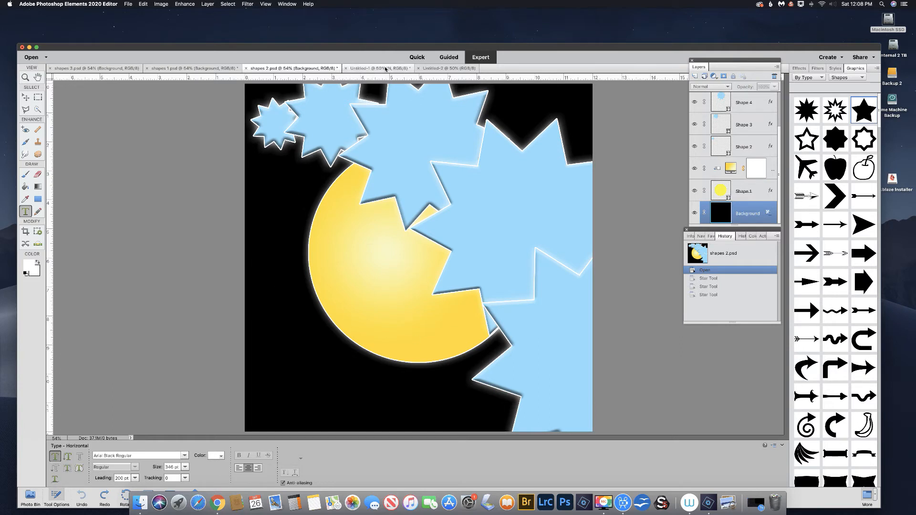
pyautogui.click(447, 69)
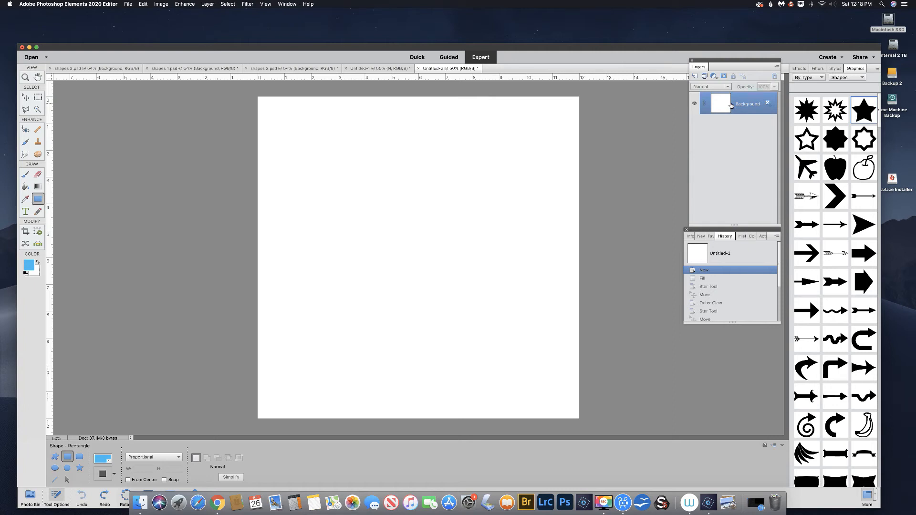
pyautogui.hotkey('shift', 'BackSpace')
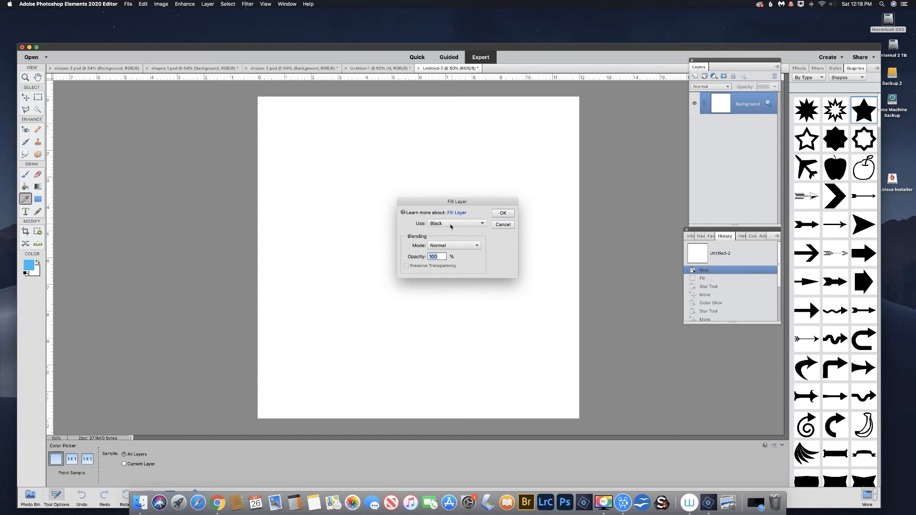
pyautogui.click(504, 214)
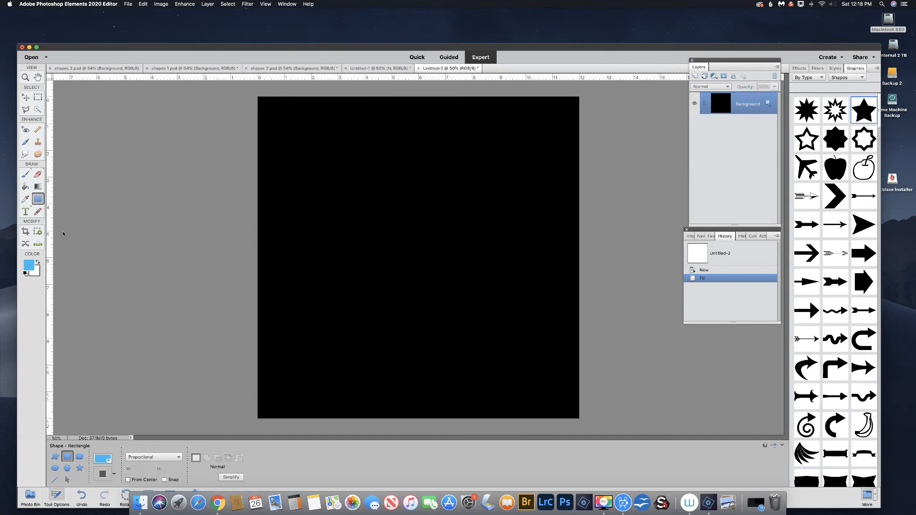
# Draw a blue star about 2.9 inches wide near the canvas's upper-left corner with the Star tool, using 10 sides and 30% indent
pyautogui.click(80, 468)
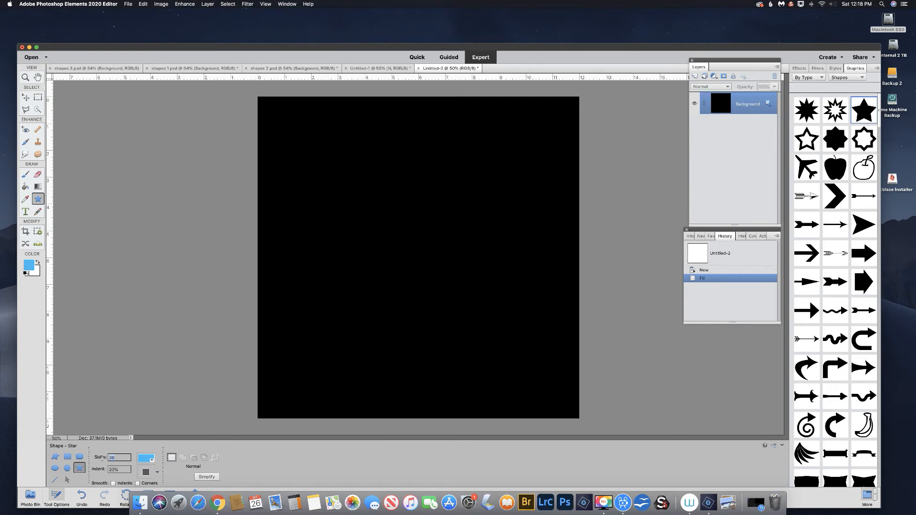
pyautogui.write('10')
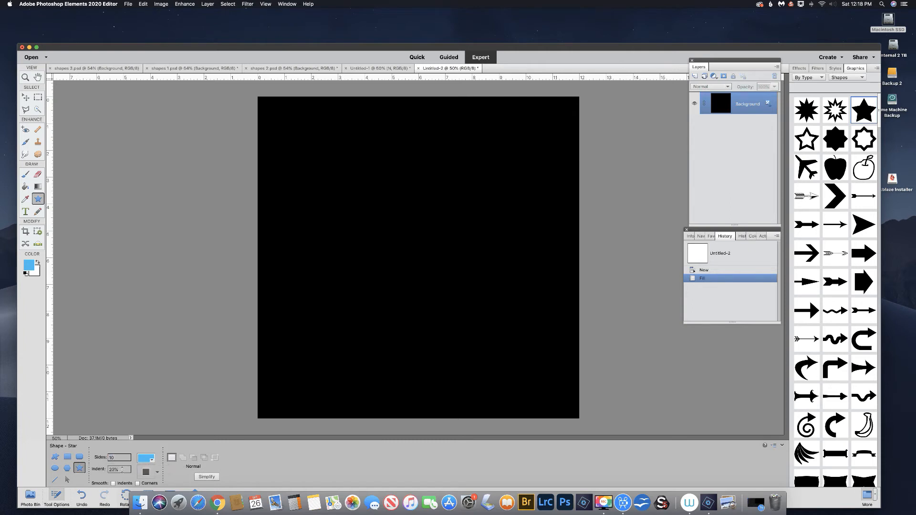
pyautogui.click(103, 469)
pyautogui.write('3')
pyautogui.moveTo(309, 150)
pyautogui.mouseDown()
pyautogui.moveTo(327, 153)
pyautogui.moveTo(319, 150)
pyautogui.mouseUp()
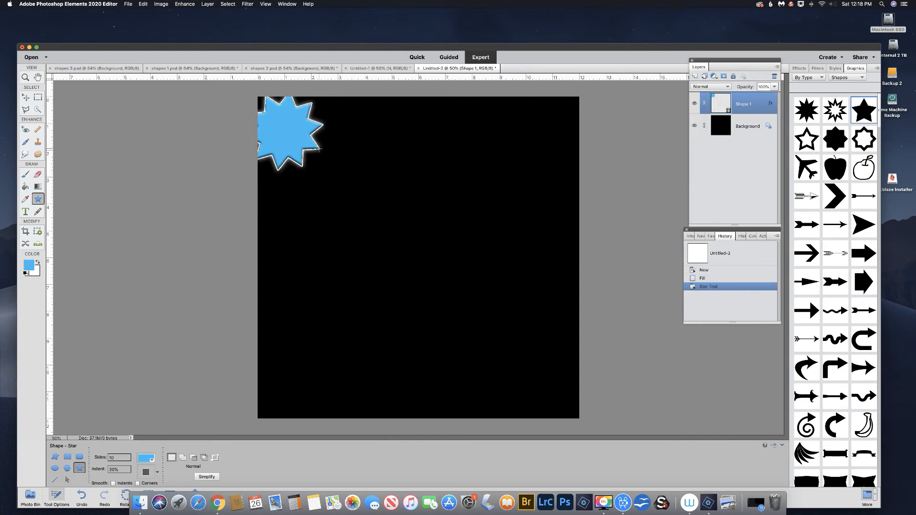
# Move the star fully inside the canvas's upper-left corner and review its glow, bevel and stroke layer style settings
pyautogui.click(24, 99)
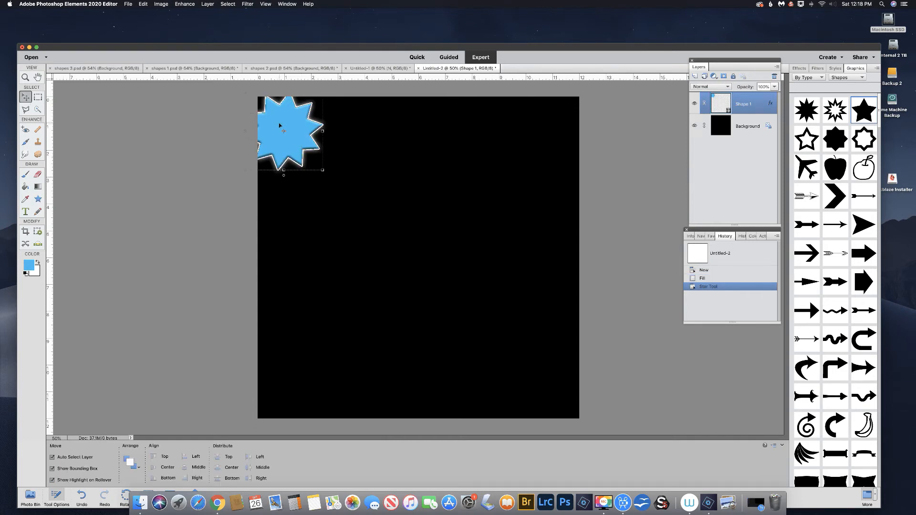
pyautogui.moveTo(288, 129); pyautogui.dragTo(293, 131)
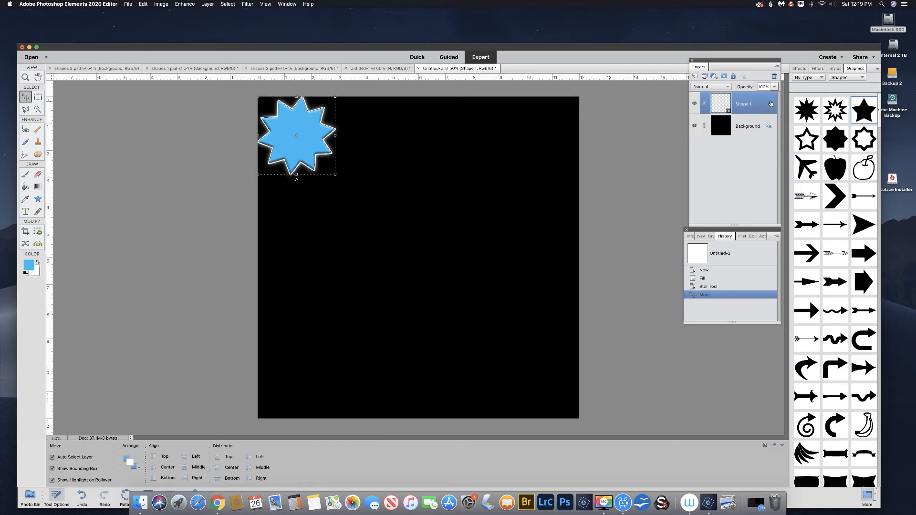
pyautogui.doubleClick(771, 104)
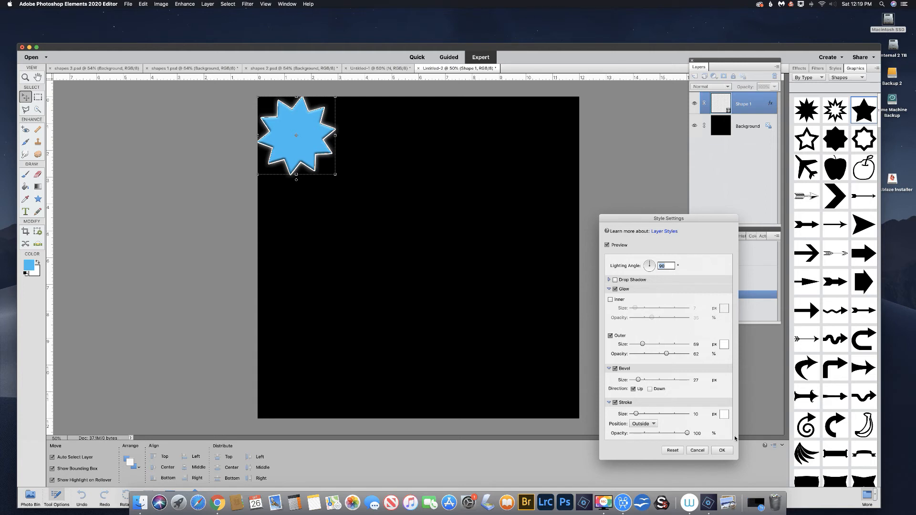
pyautogui.click(725, 452)
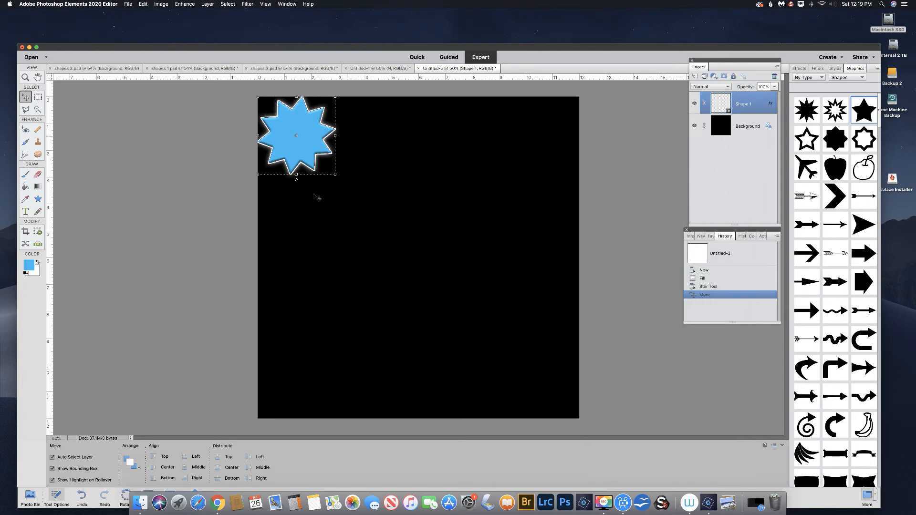
# Draw four more, mostly larger overlapping 10-sided stars, running across the top of the canvas and down its right side
pyautogui.click(38, 199)
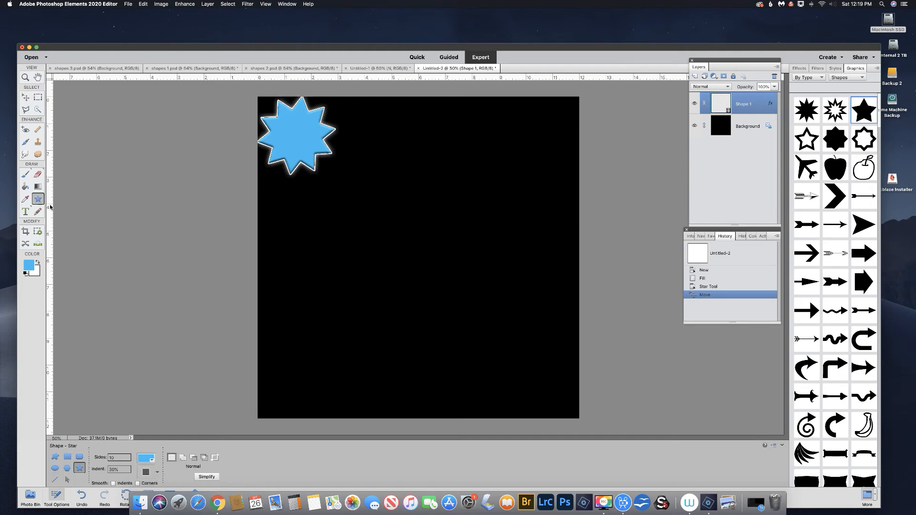
pyautogui.moveTo(370, 151); pyautogui.dragTo(385, 171)
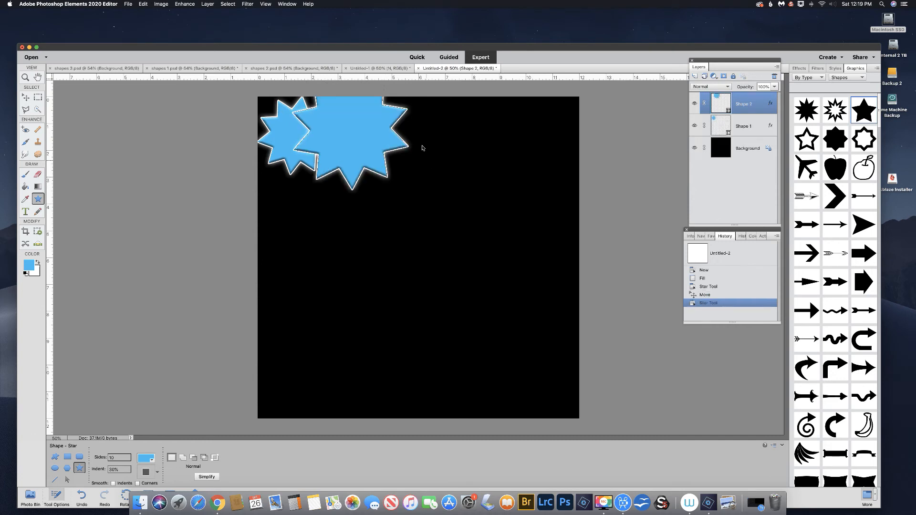
pyautogui.moveTo(423, 148); pyautogui.dragTo(477, 220)
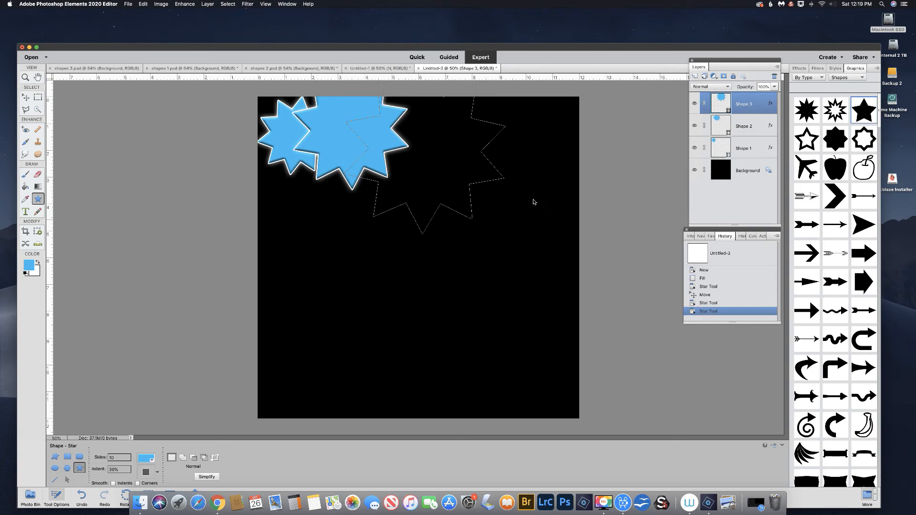
pyautogui.moveTo(528, 199); pyautogui.dragTo(562, 306)
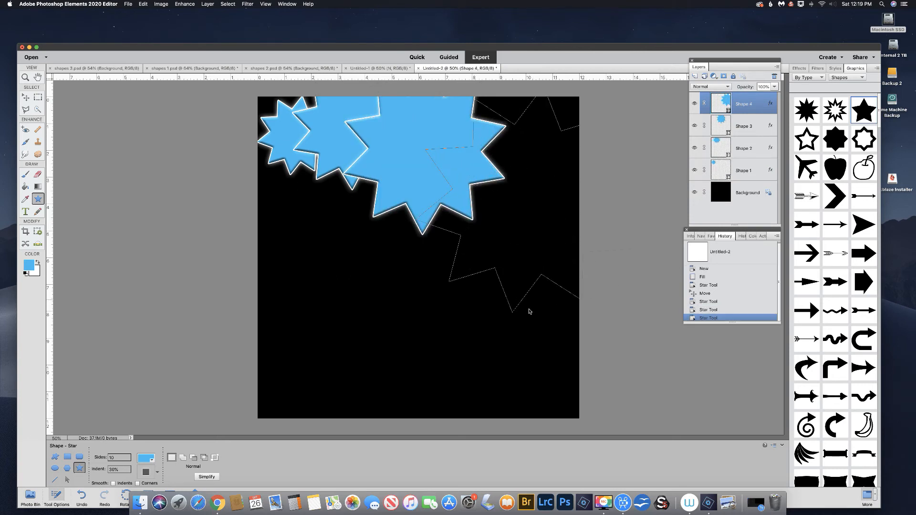
pyautogui.moveTo(493, 292); pyautogui.dragTo(593, 338)
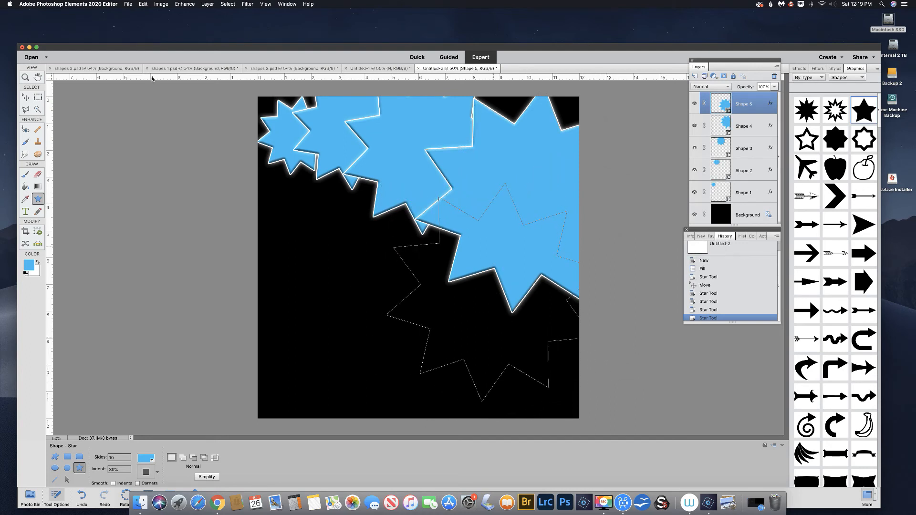
# Move the Shape 5 star about 2.4 inches right and 1.7 inches down, and shift the Shape 4 star slightly downward
pyautogui.press('v')
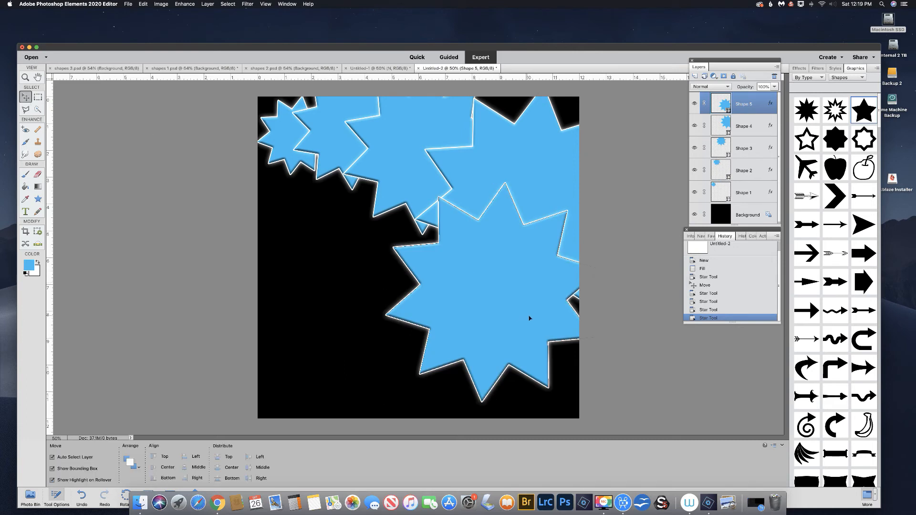
pyautogui.moveTo(533, 319); pyautogui.dragTo(537, 320)
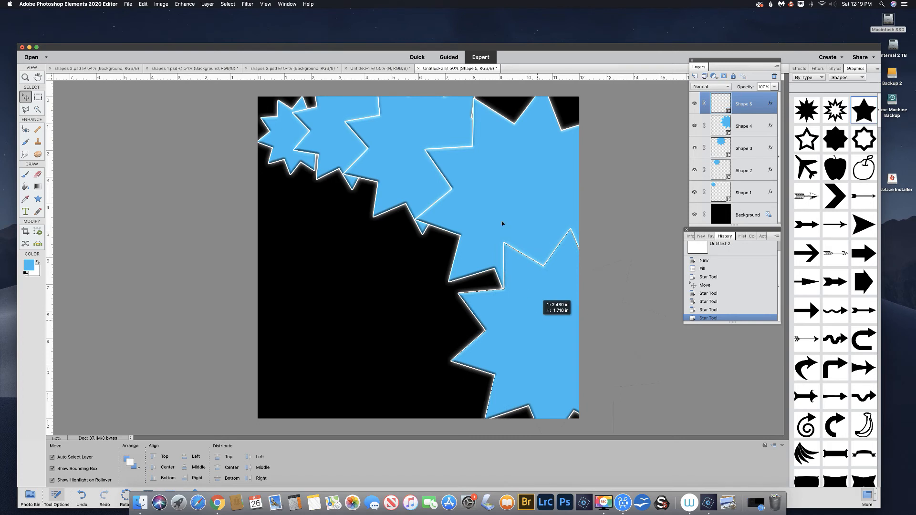
pyautogui.moveTo(497, 199); pyautogui.dragTo(504, 194)
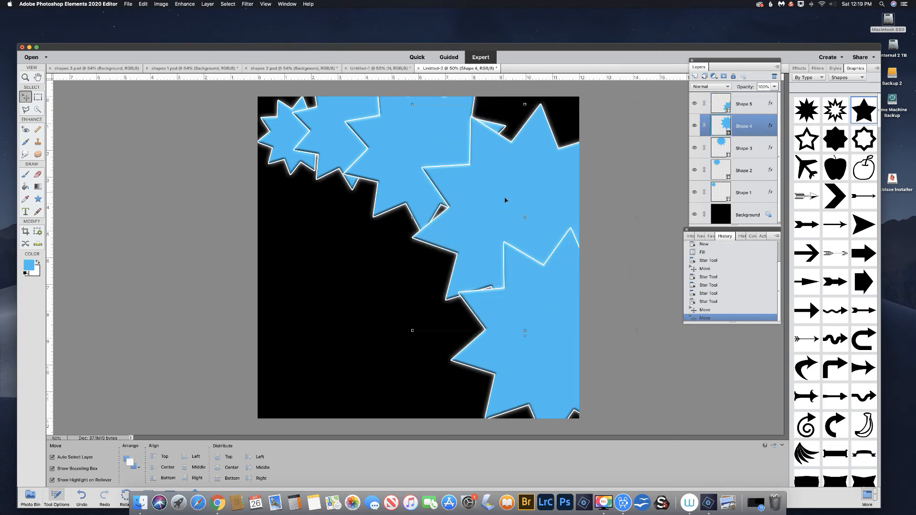
pyautogui.moveTo(507, 196); pyautogui.dragTo(513, 199)
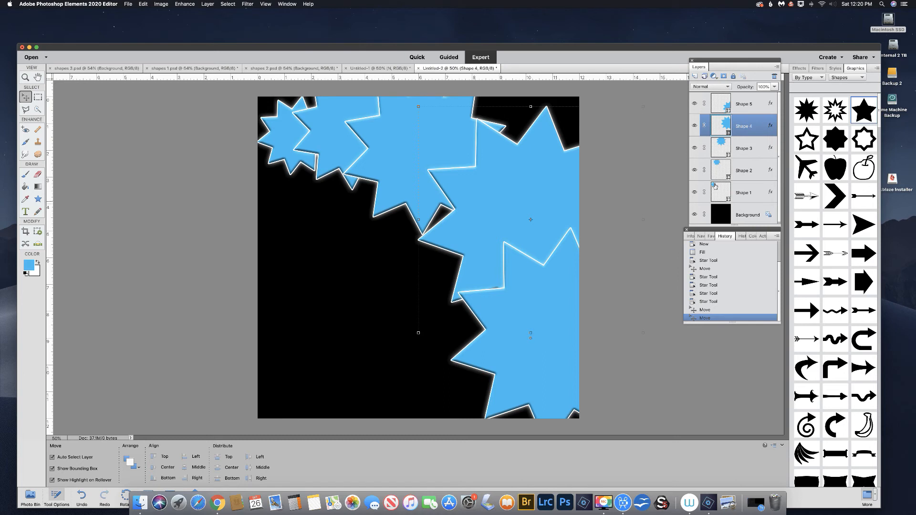
# Draw a circle about 8 inches across near the canvas centre with the Ellipse tool, directly above the Background layer and behind the stars
pyautogui.click(720, 213)
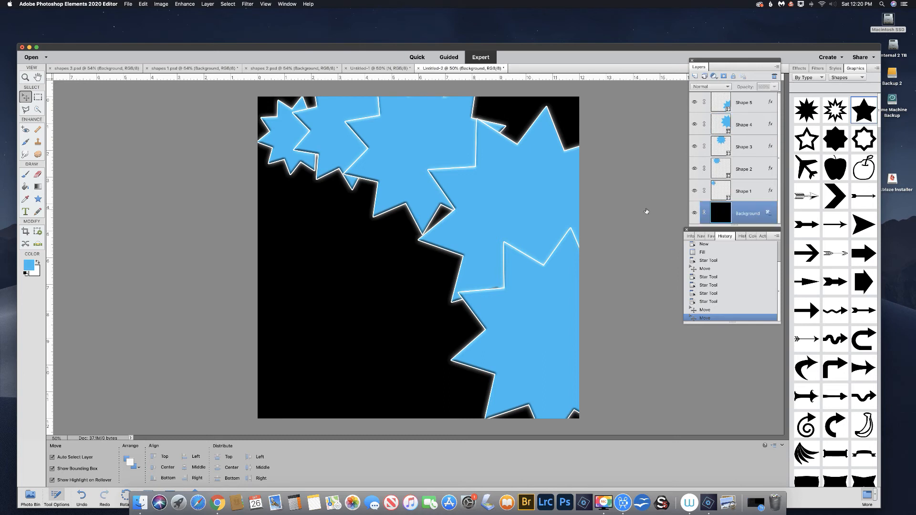
pyautogui.click(38, 199)
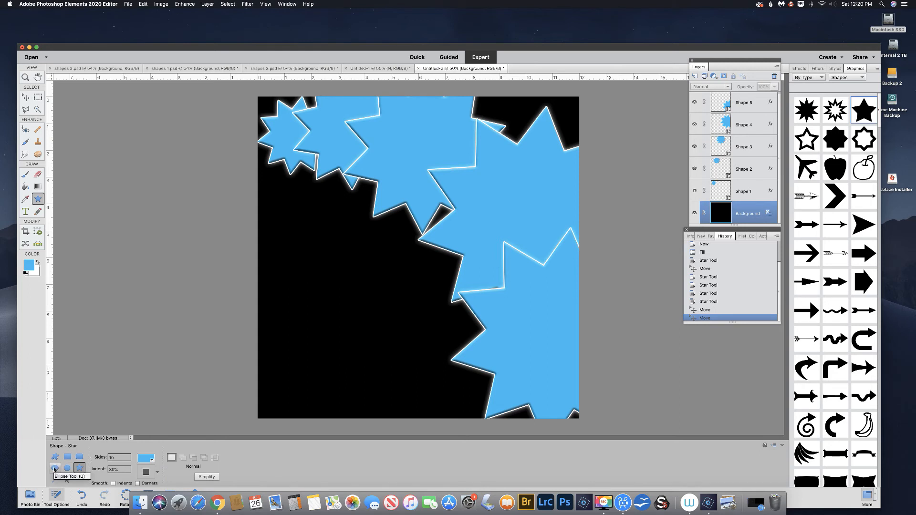
pyautogui.click(55, 469)
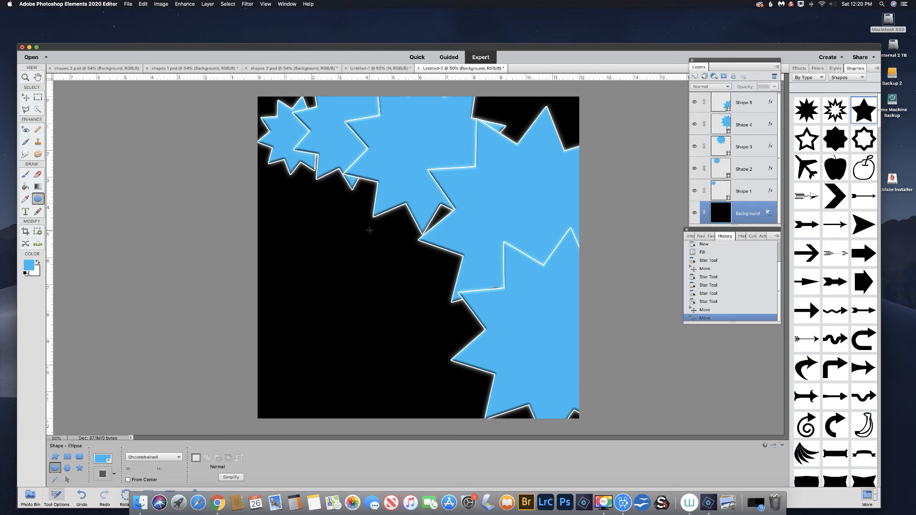
pyautogui.moveTo(369, 229); pyautogui.dragTo(561, 397)
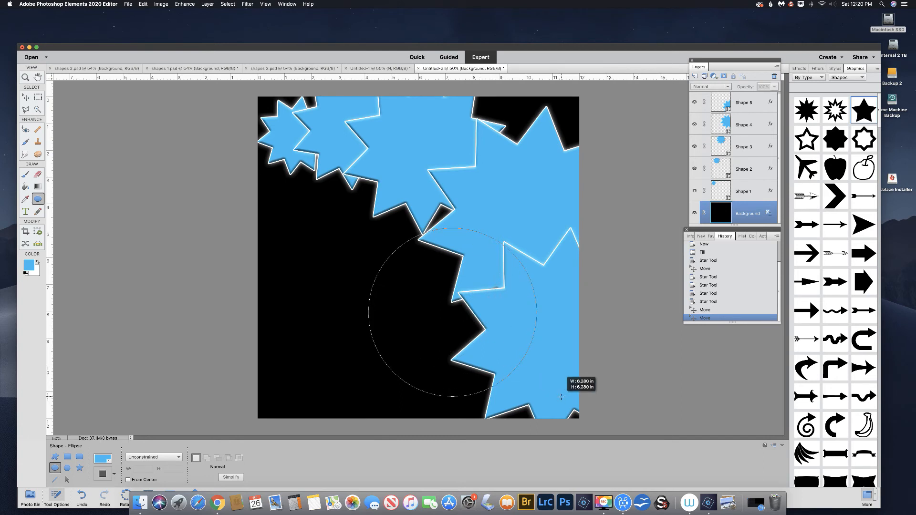
pyautogui.press('space')
pyautogui.moveTo(562, 397); pyautogui.dragTo(553, 378)
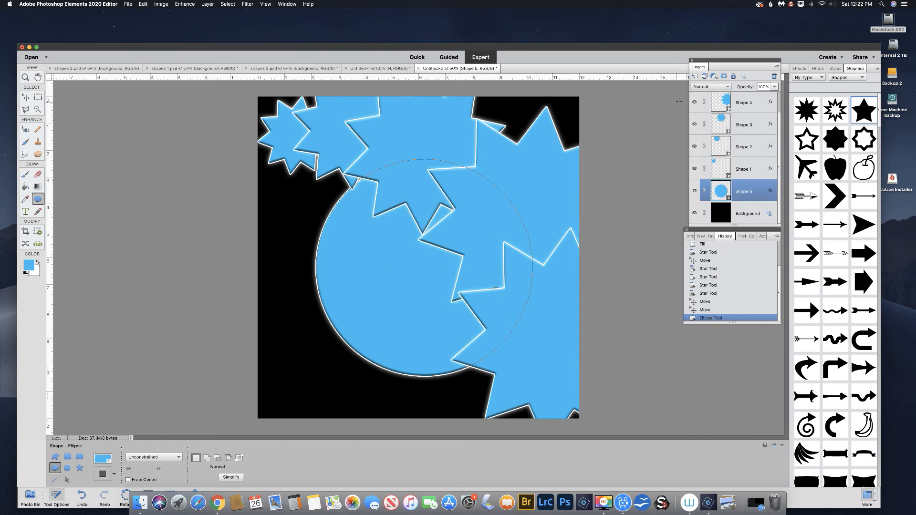
# Add a gradient fill layer above the circle and set its gradient's starting colour stop to white (ffffff)
pyautogui.click(714, 77)
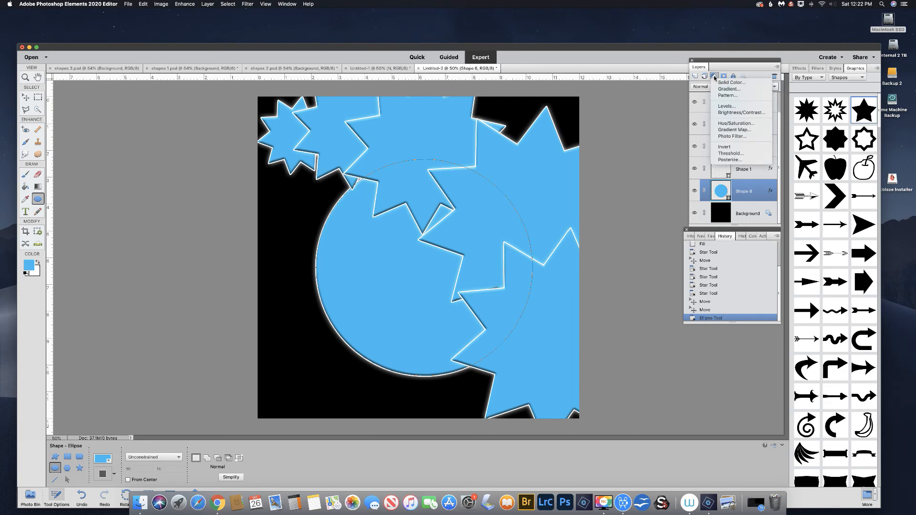
pyautogui.click(727, 90)
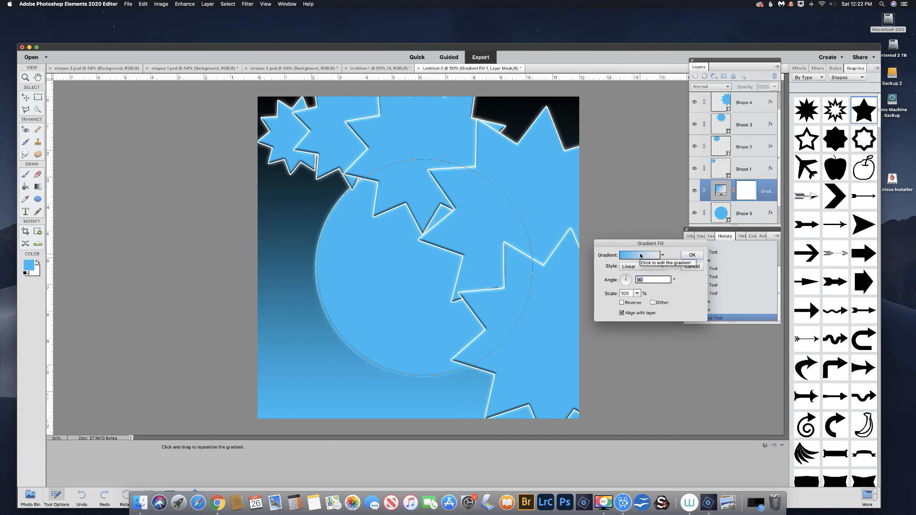
pyautogui.click(641, 256)
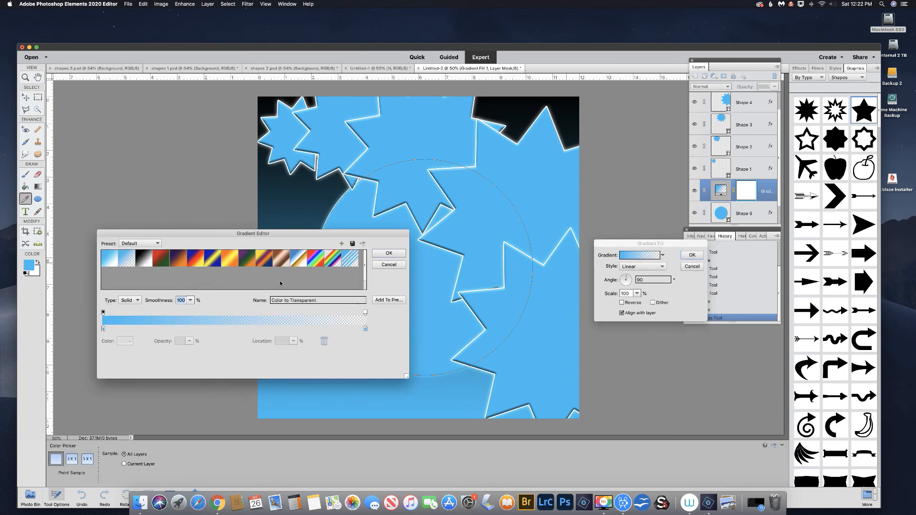
pyautogui.click(103, 329)
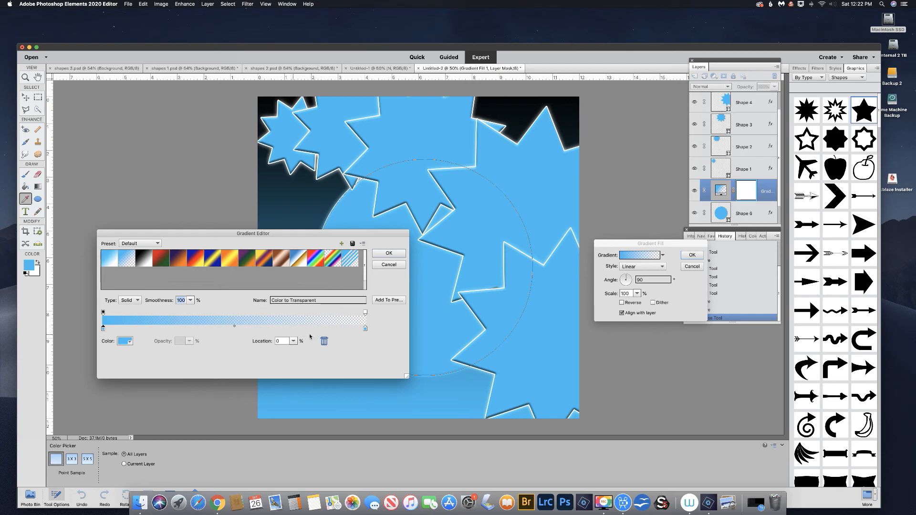
pyautogui.click(125, 342)
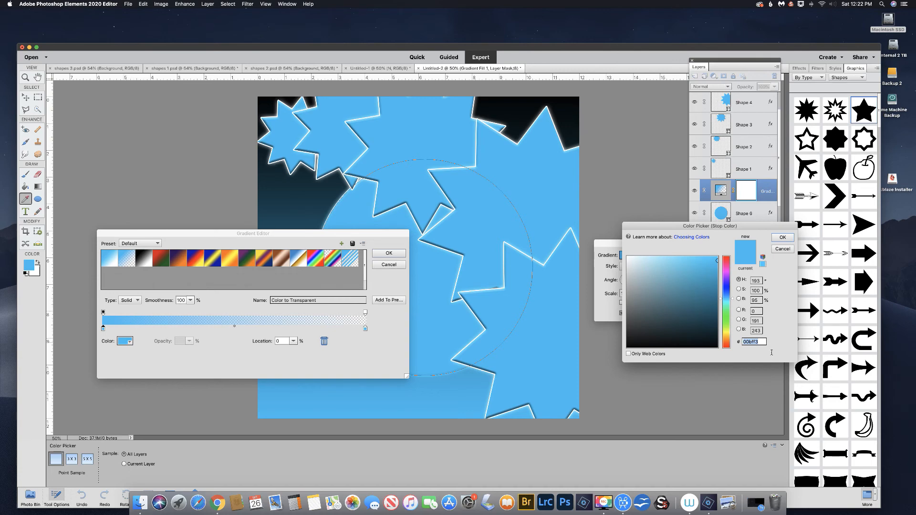
pyautogui.write('f')
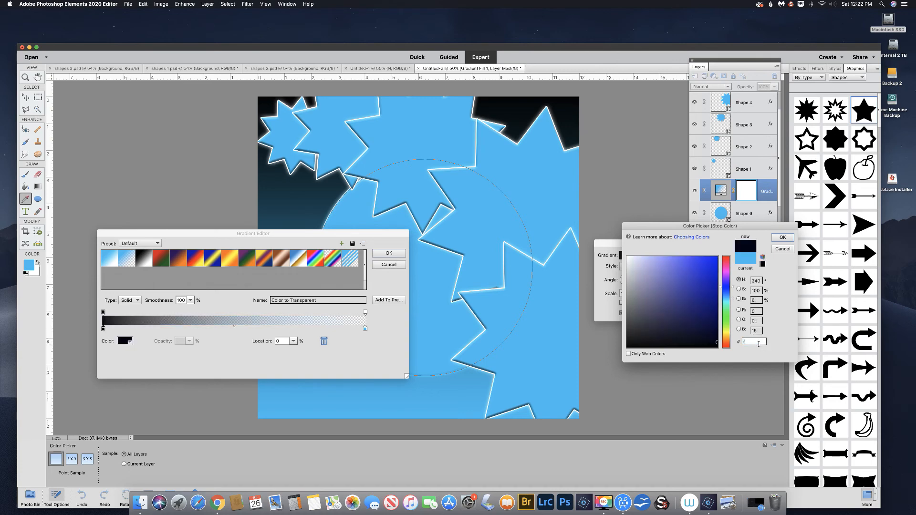
pyautogui.write('fffff')
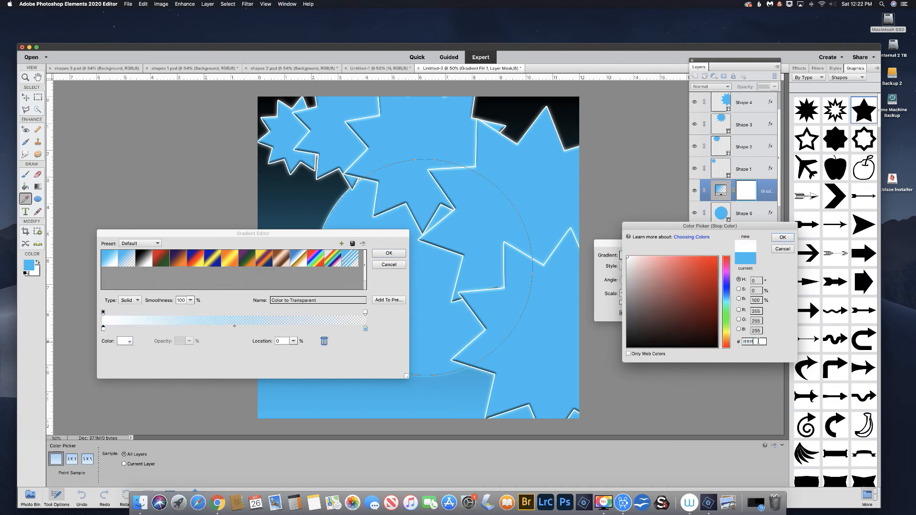
pyautogui.click(782, 239)
# Set the gradient's end colour stop to pure yellow, with red at 255 and blue at 0
pyautogui.click(365, 328)
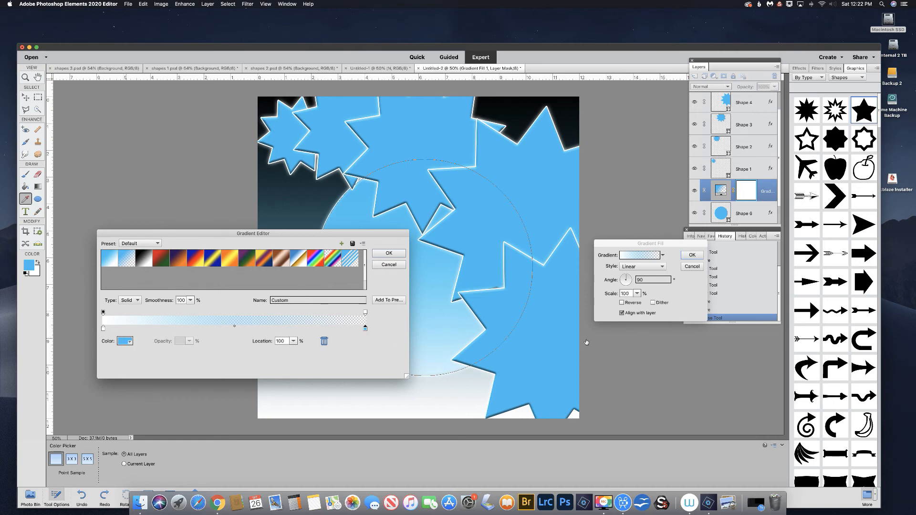
pyautogui.click(125, 341)
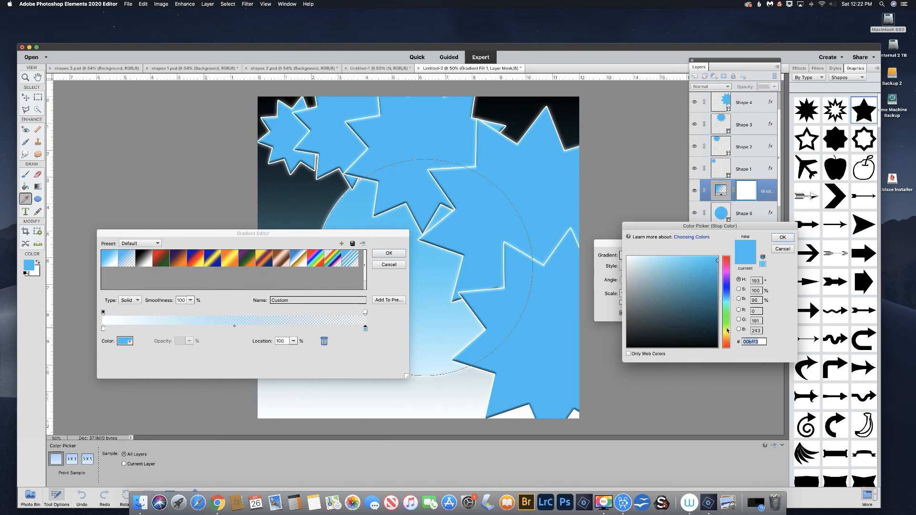
pyautogui.click(728, 330)
pyautogui.moveTo(717, 260); pyautogui.dragTo(717, 255)
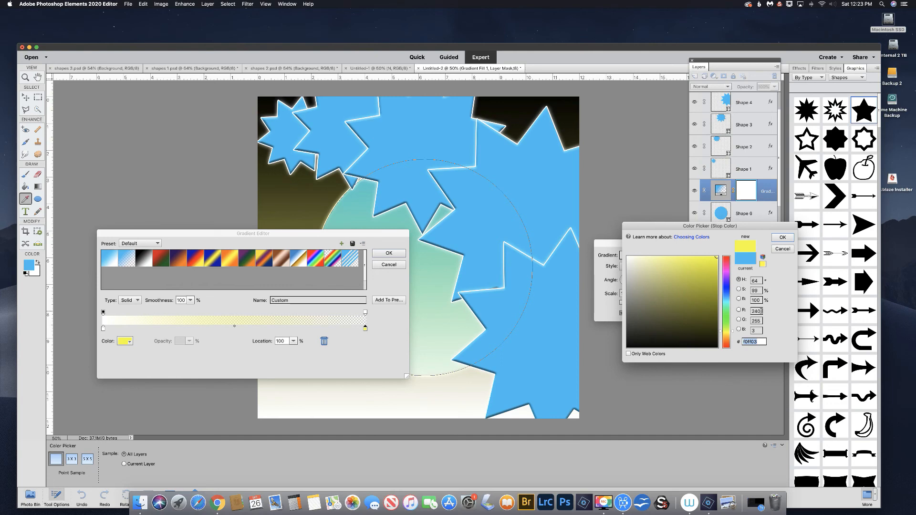
pyautogui.doubleClick(756, 311)
pyautogui.write('255')
pyautogui.doubleClick(754, 330)
pyautogui.write('0')
pyautogui.click(783, 237)
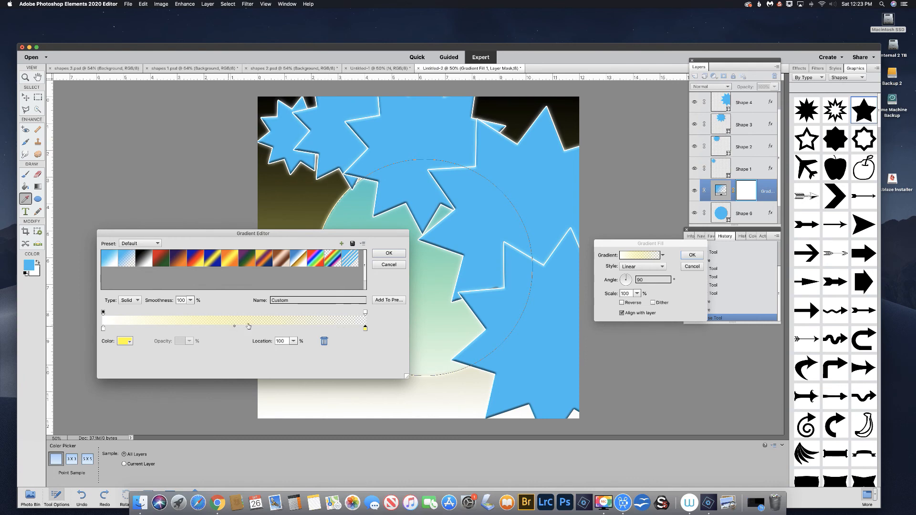
# Raise the gradient's end opacity stop to 100% and accept the edited gradient
pyautogui.click(365, 312)
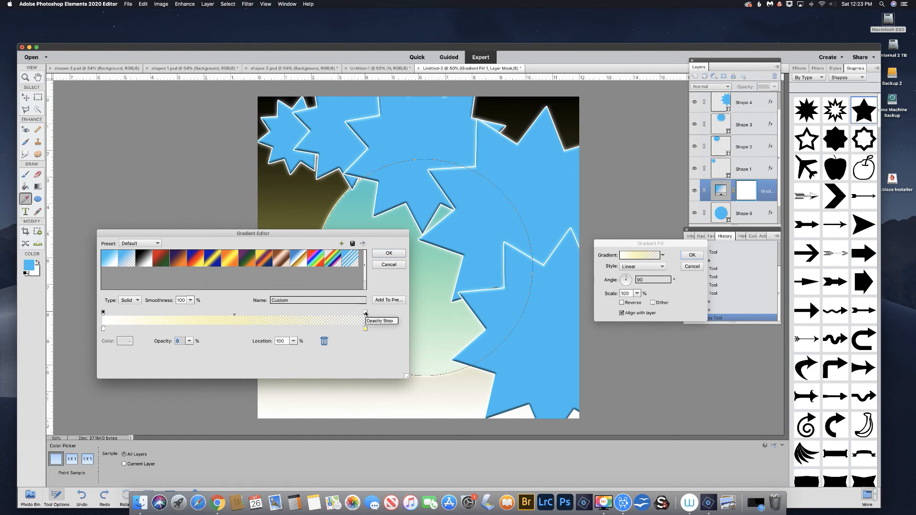
pyautogui.click(189, 341)
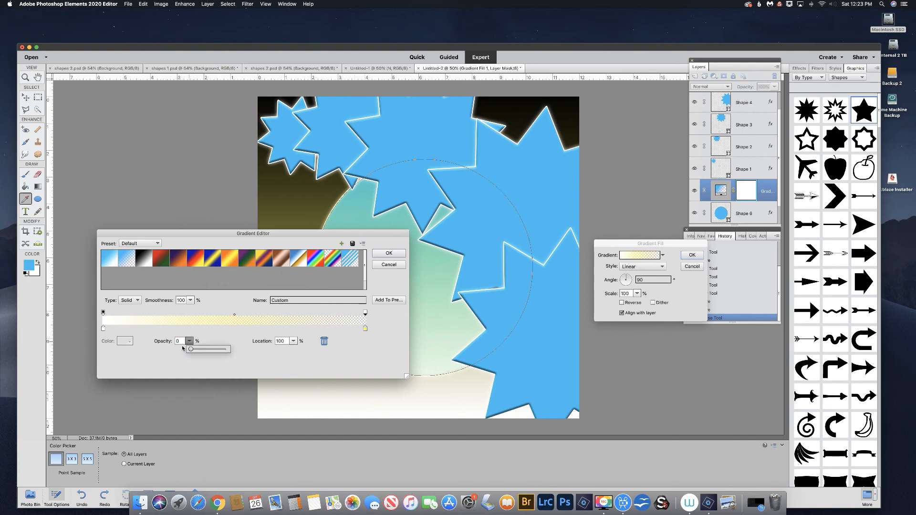
pyautogui.moveTo(228, 352); pyautogui.dragTo(239, 354)
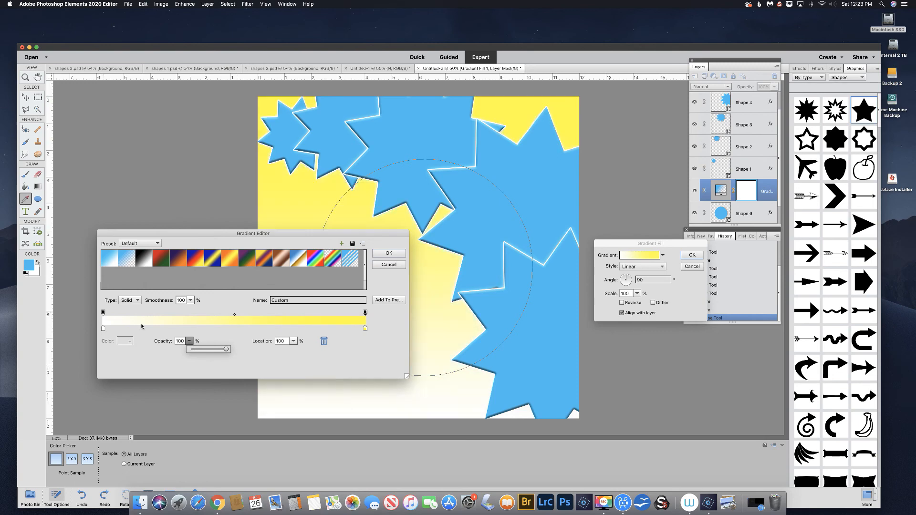
pyautogui.click(104, 313)
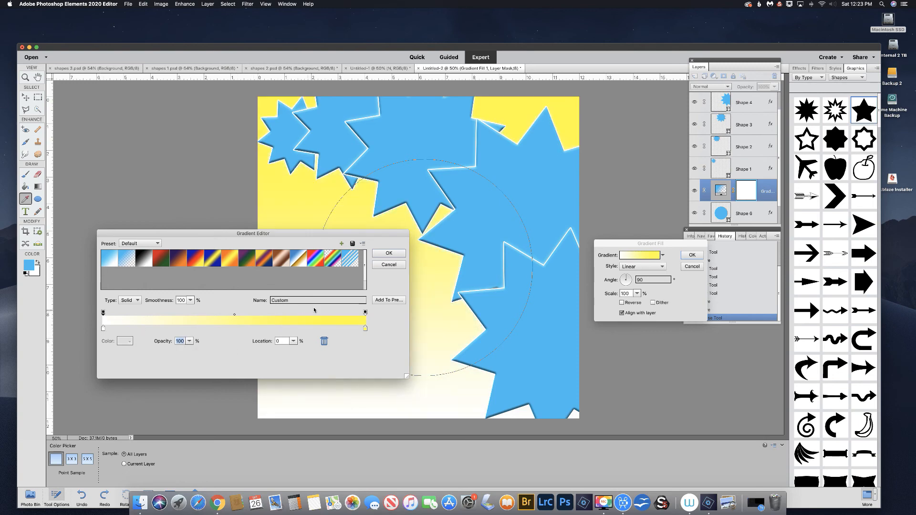
pyautogui.click(390, 255)
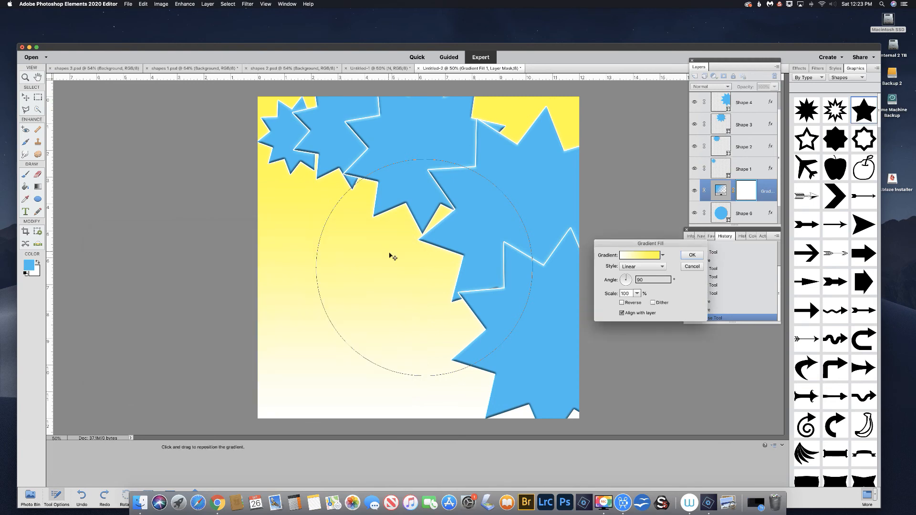
# Make the gradient fill Radial, shift its bright centre slightly up and left, and reduce the scale to 57%
pyautogui.click(656, 267)
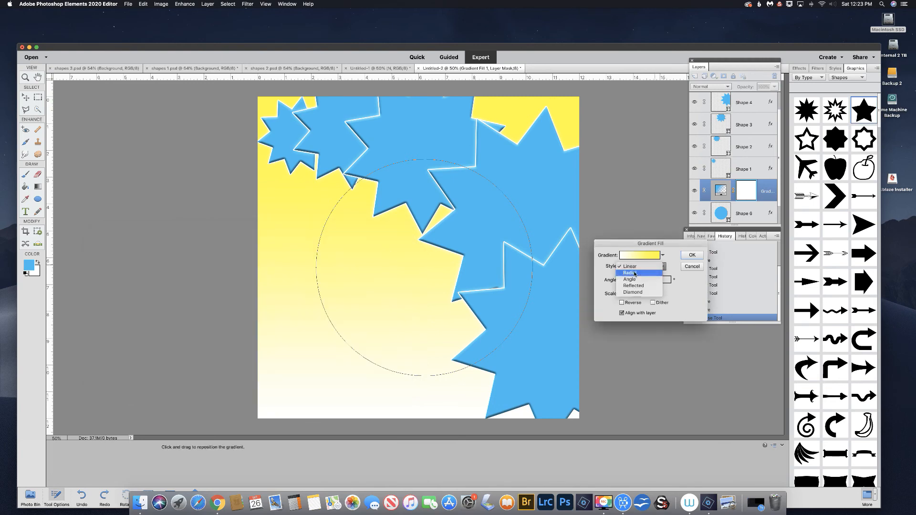
pyautogui.click(630, 273)
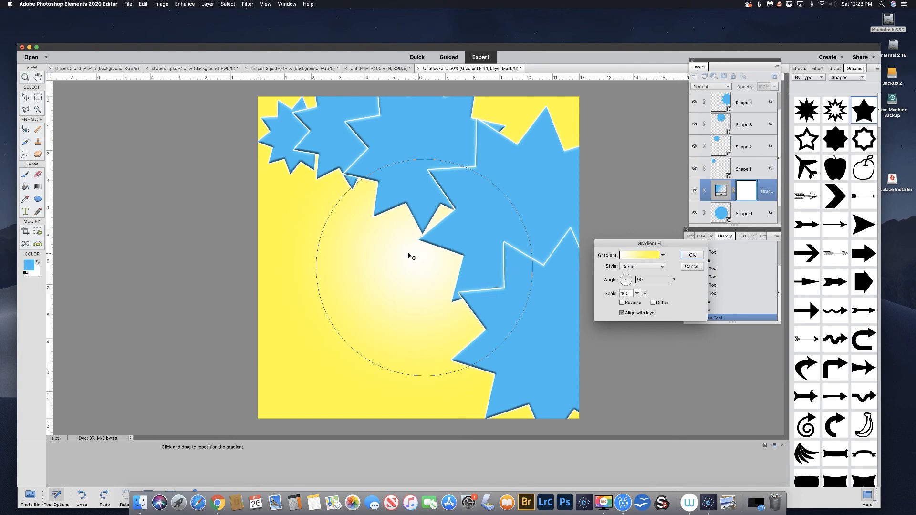
pyautogui.moveTo(392, 251); pyautogui.dragTo(382, 247)
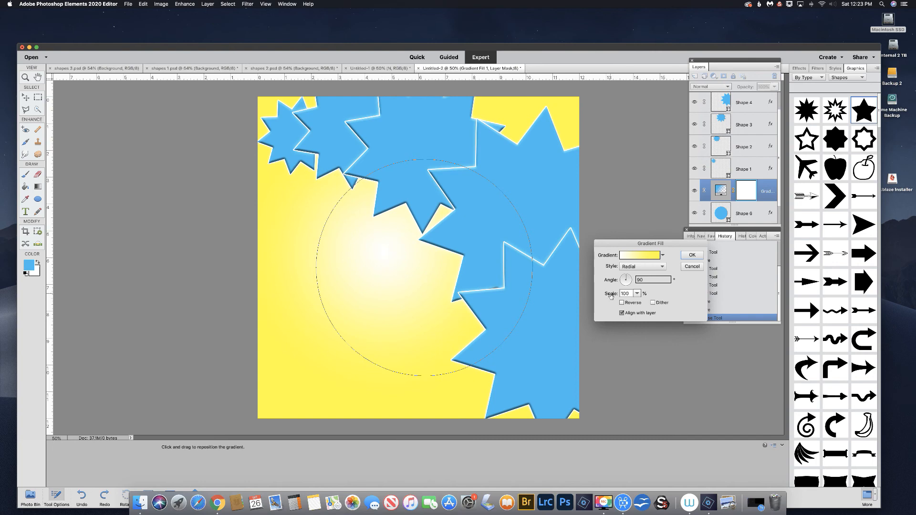
pyautogui.moveTo(610, 296); pyautogui.dragTo(595, 296)
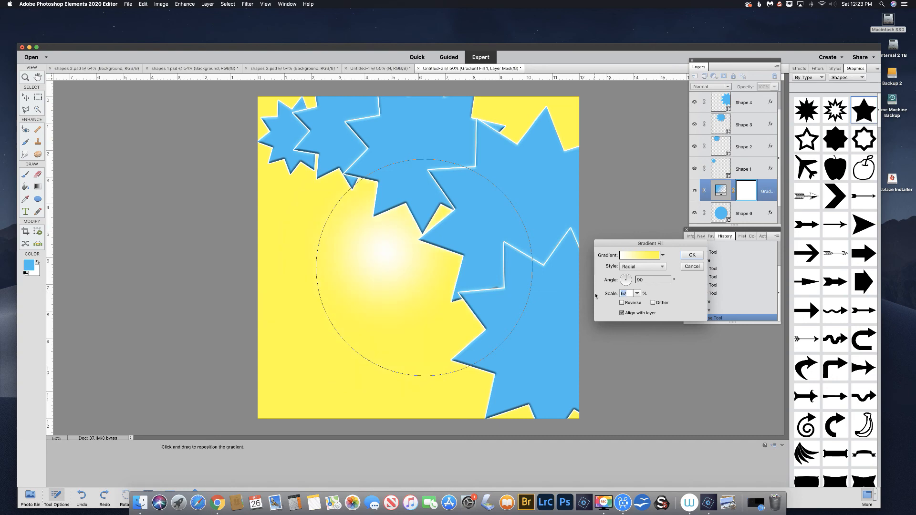
pyautogui.hotkey('shift', 'Tab')
pyautogui.click(692, 255)
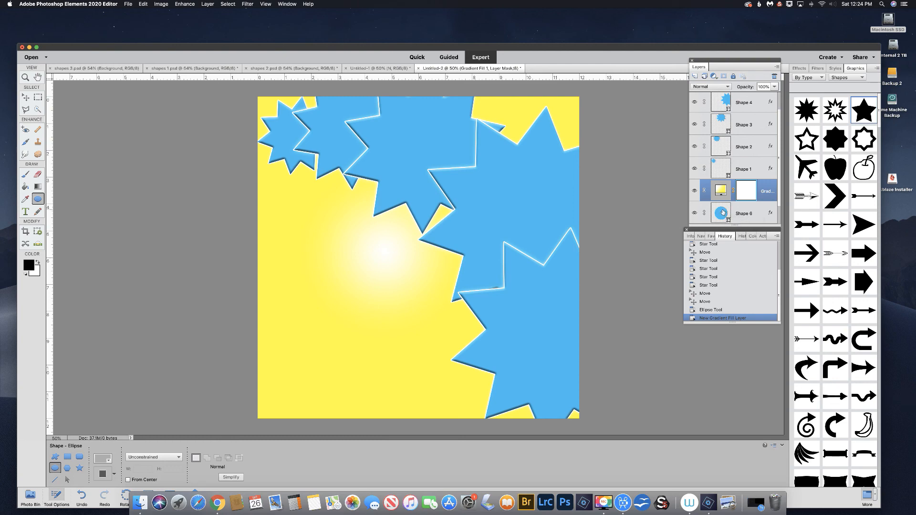
# Clip the gradient fill layer to the Shape 6 circle and compare the result with shapes 2.psd
pyautogui.moveTo(723, 213); pyautogui.dragTo(740, 201)
pyautogui.keyDown('alt'); pyautogui.click(739, 201); pyautogui.keyUp('alt')
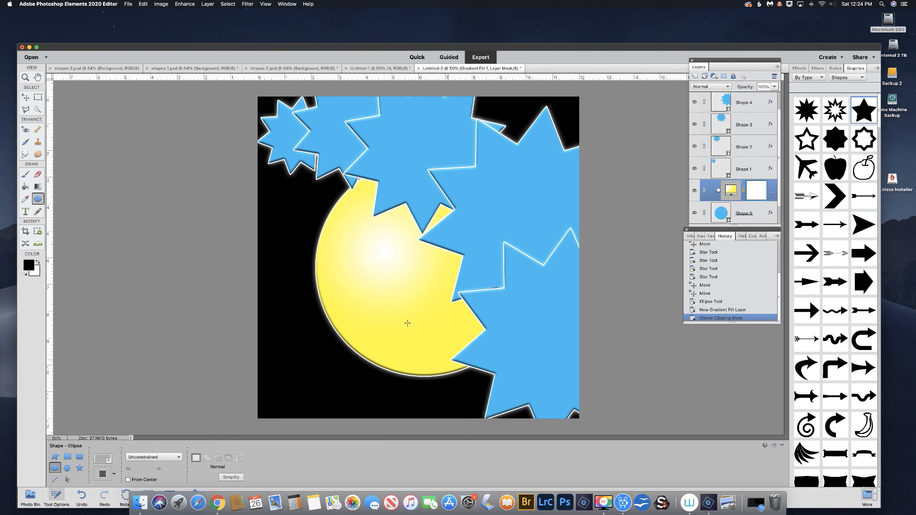
pyautogui.click(275, 68)
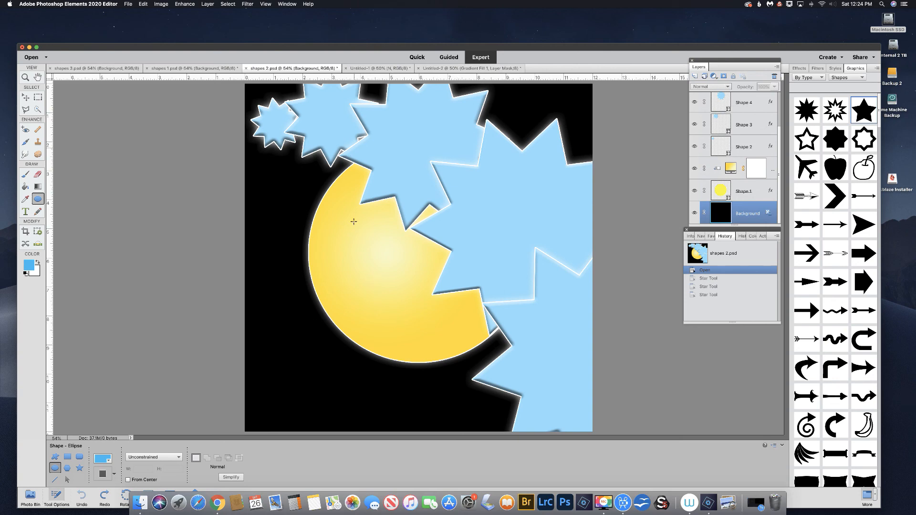
pyautogui.click(476, 68)
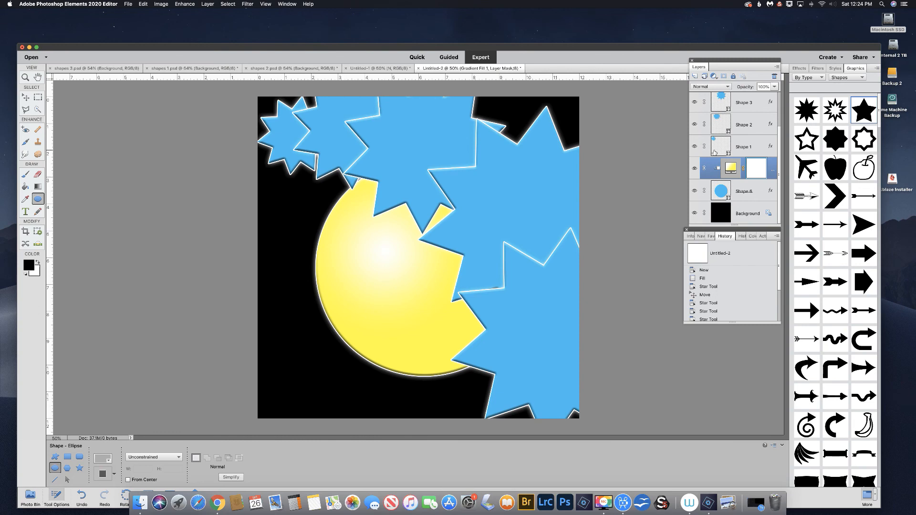
# Turn off the glow and bevel in the Shape 6 circle's layer style and compare the moon with shapes 2.psd
pyautogui.click(771, 192)
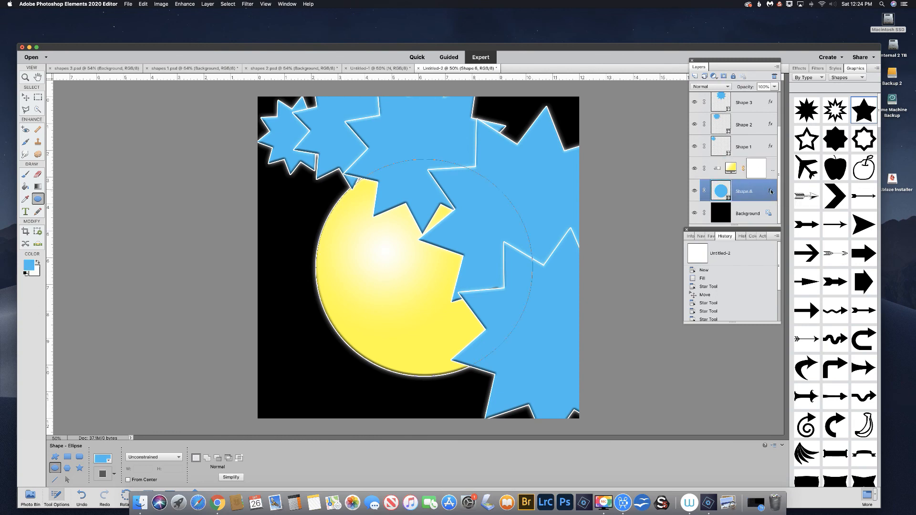
pyautogui.doubleClick(772, 191)
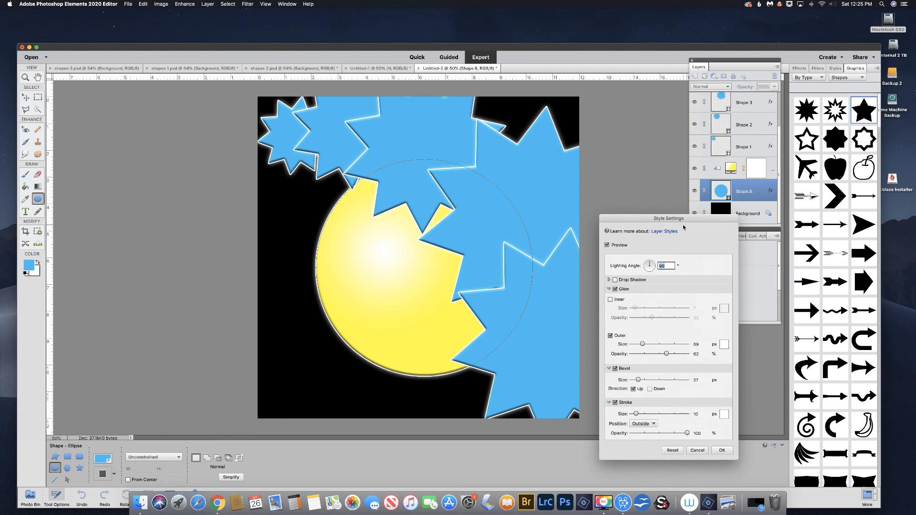
pyautogui.click(615, 289)
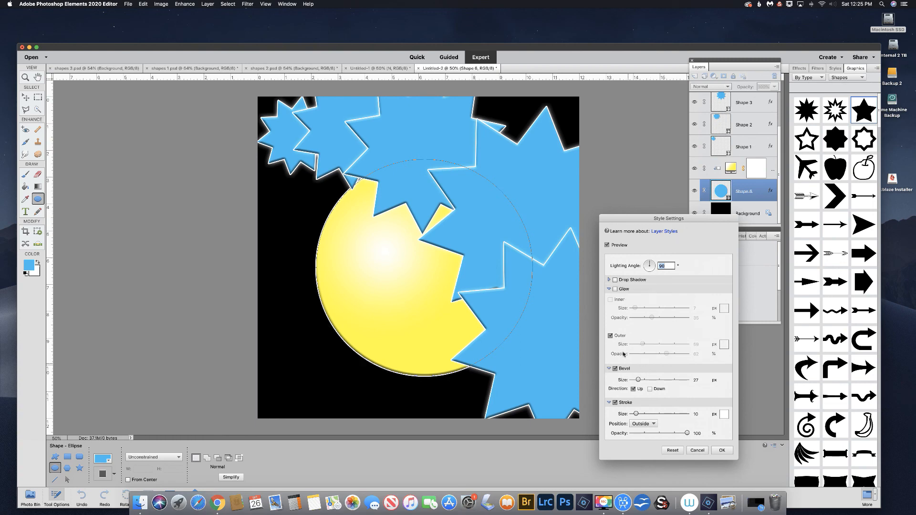
pyautogui.click(616, 368)
pyautogui.press('Return')
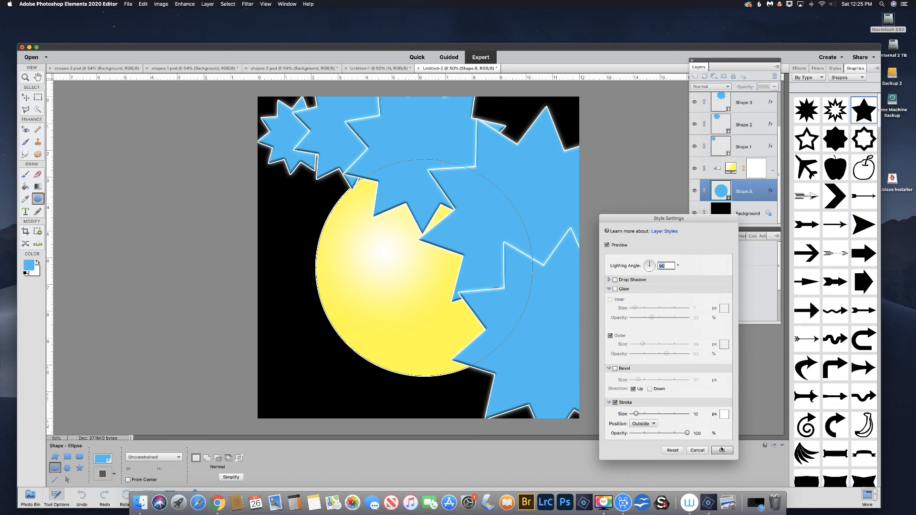
pyautogui.click(276, 68)
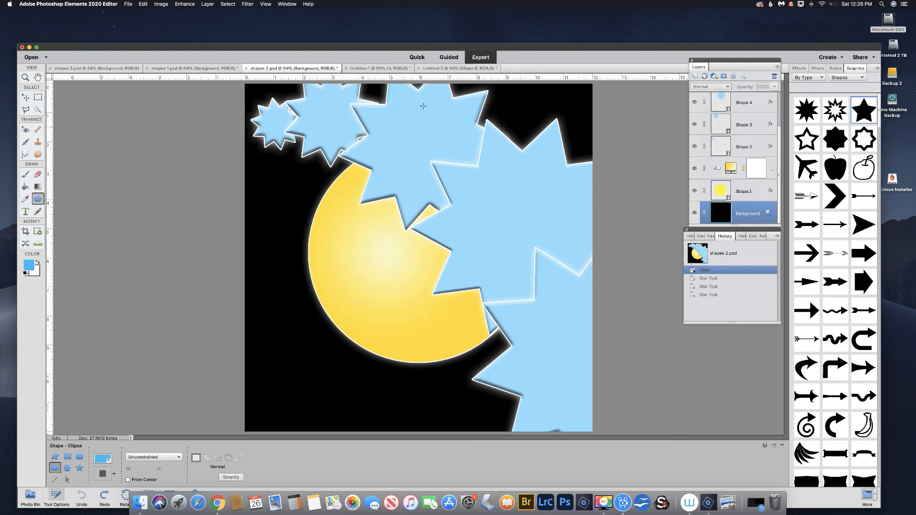
pyautogui.click(473, 69)
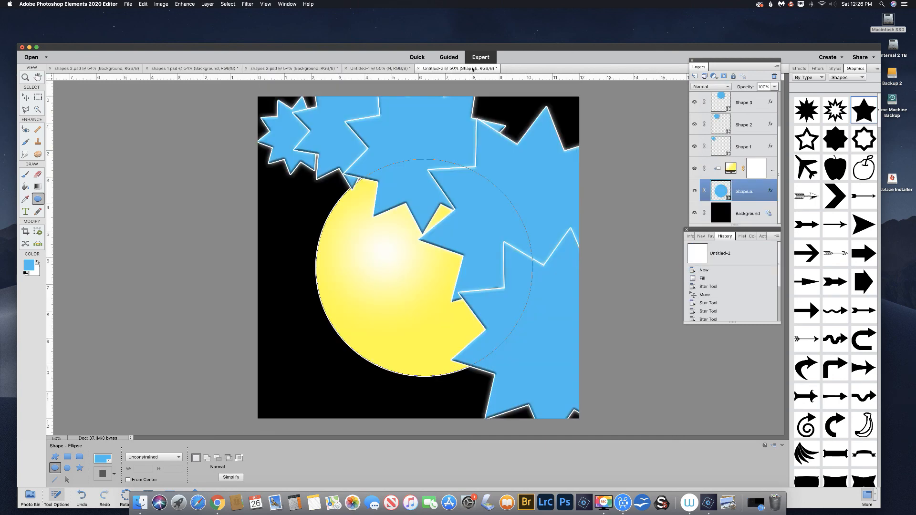